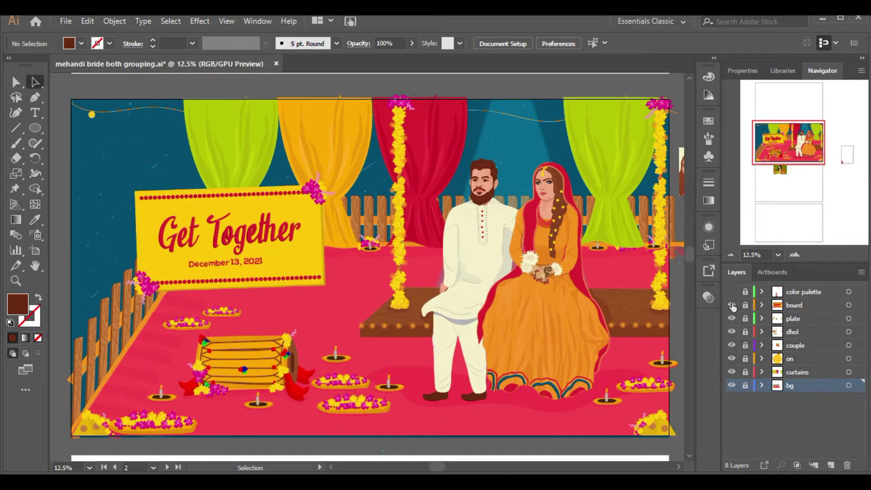
Hide every layer except bg and export the artboard for web as a maximum-quality JPEG named 1.
{"action": "left_click_drag", "start_coordinate": [733, 307], "coordinate": [732, 383]}
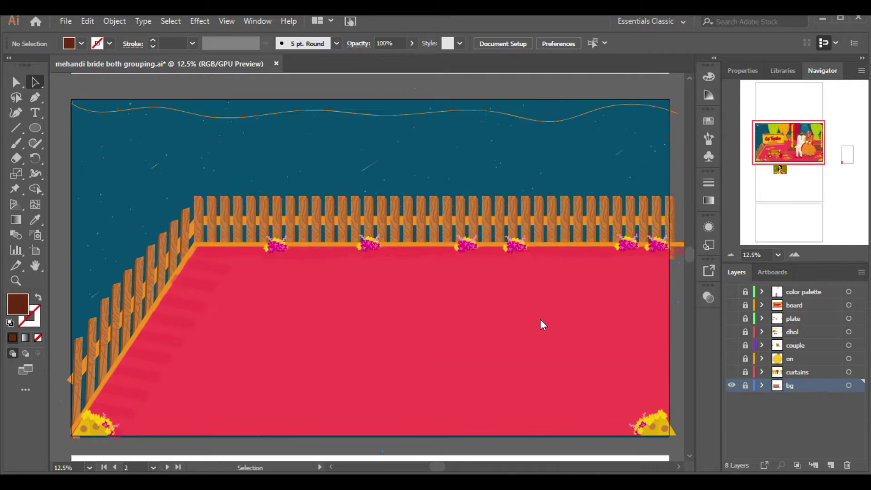
{"action": "left_click", "coordinate": [66, 21]}
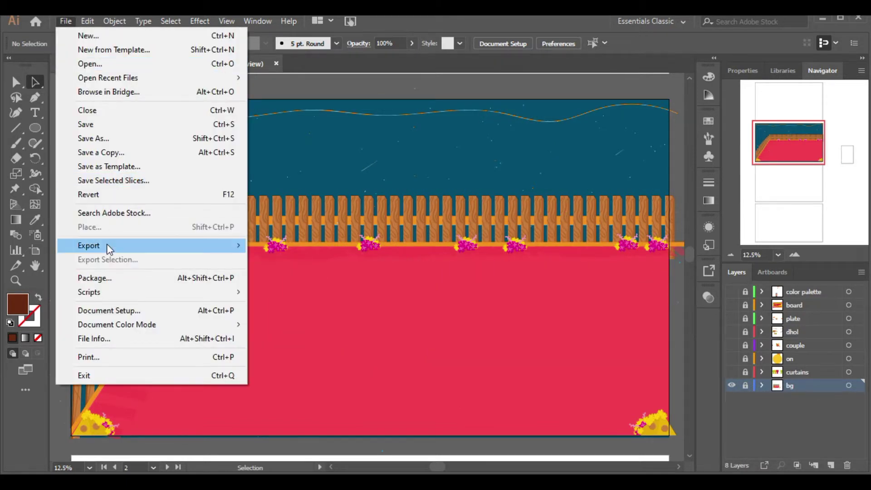
{"action": "mouse_move", "coordinate": [111, 245]}
{"action": "left_click", "coordinate": [266, 275]}
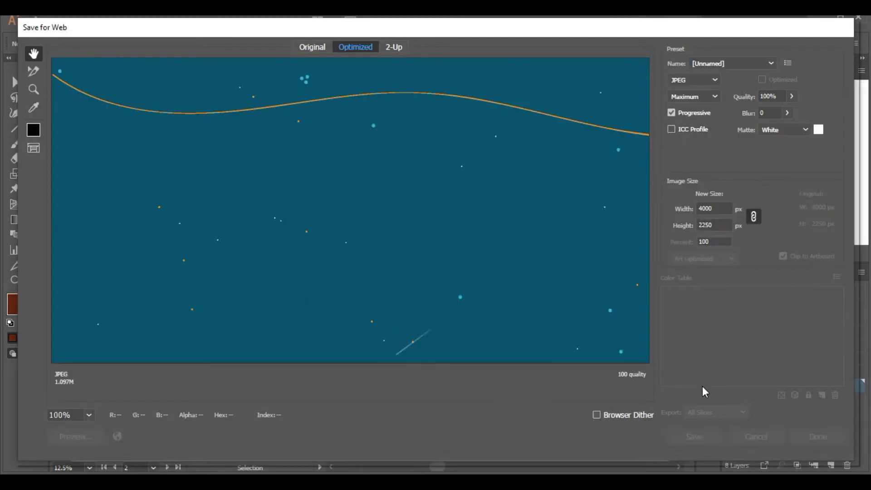
{"action": "left_click", "coordinate": [756, 436]}
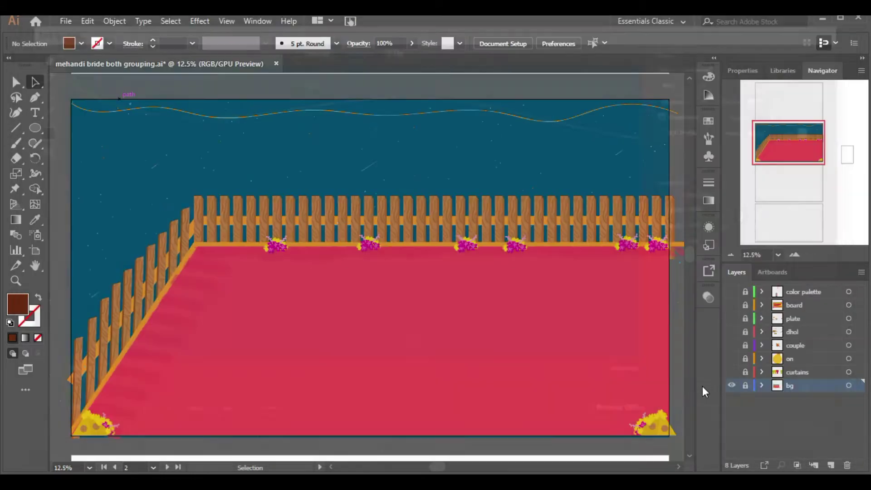
Show only the curtains layer and export it for web as a transparent PNG-24 named "2 curtains" in the mehandi folder.
{"action": "left_click", "coordinate": [732, 372]}
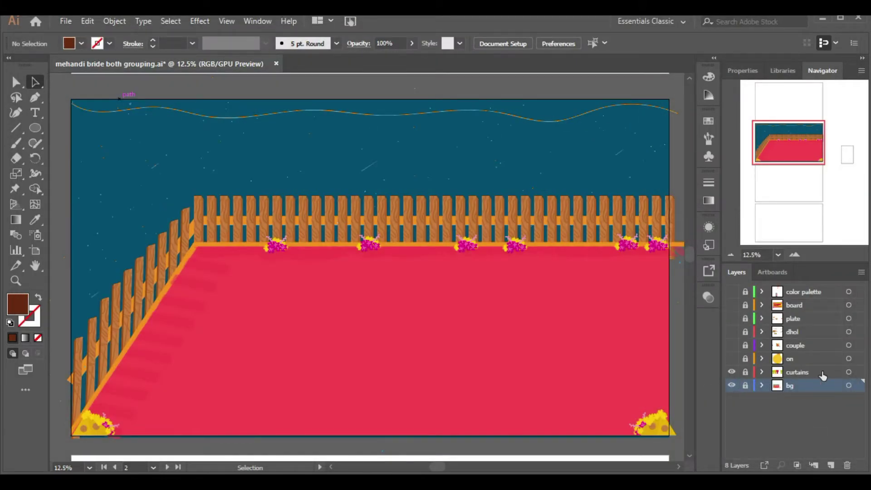
{"action": "left_click", "coordinate": [731, 386]}
{"action": "key", "text": "ctrl+alt+shift+s"}
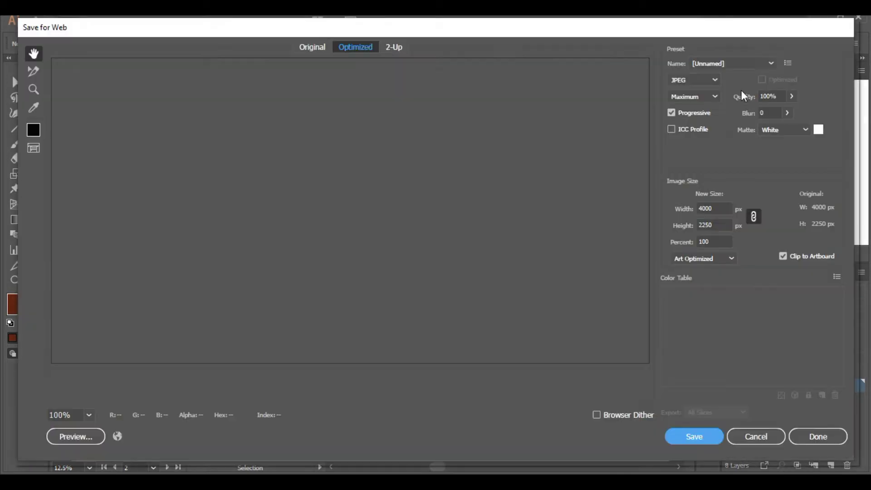
{"action": "left_click", "coordinate": [771, 63]}
{"action": "left_click", "coordinate": [767, 216]}
{"action": "left_click", "coordinate": [694, 436]}
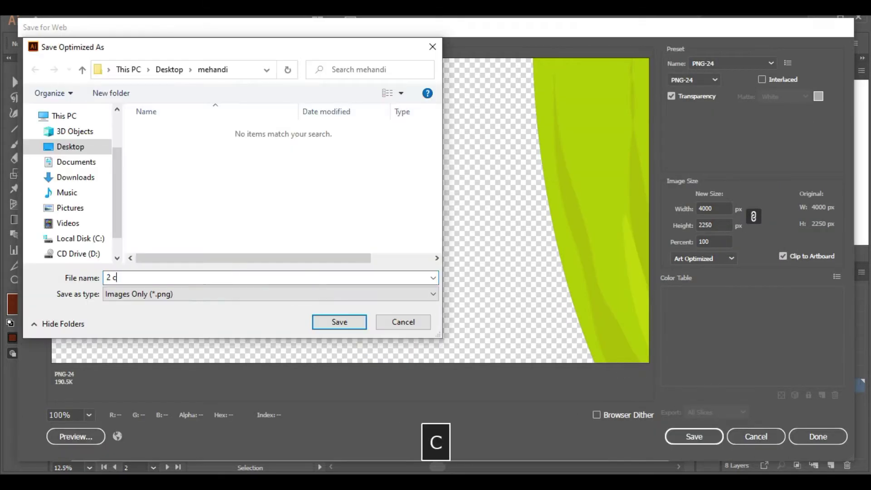
{"action": "key", "text": "Return"}
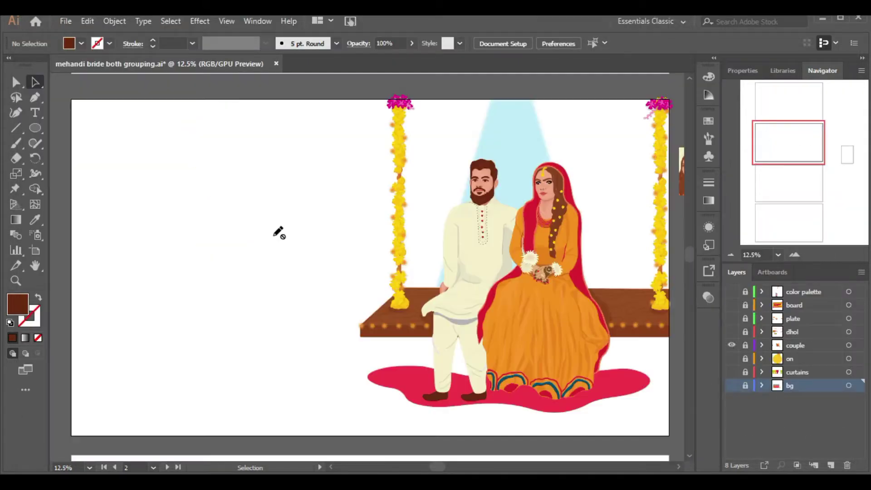
Export the isolated couple layer for web as a PNG-24 named "3 couple".
{"action": "left_click", "coordinate": [64, 20]}
{"action": "left_click", "coordinate": [295, 276]}
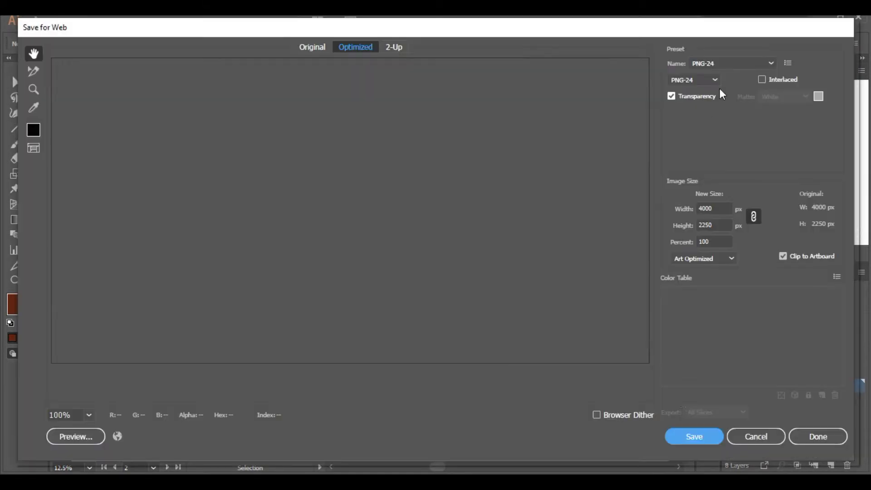
{"action": "left_click", "coordinate": [689, 438]}
{"action": "type", "text": "3 coup"}
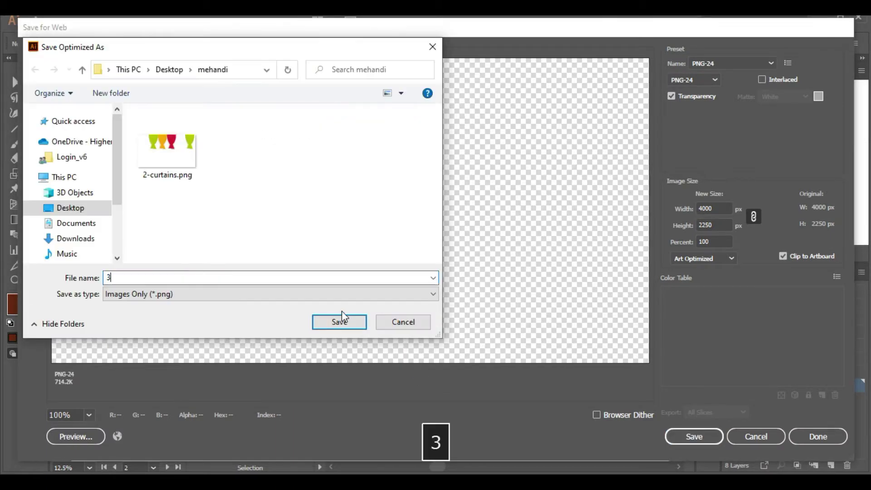
{"action": "key", "text": "Return"}
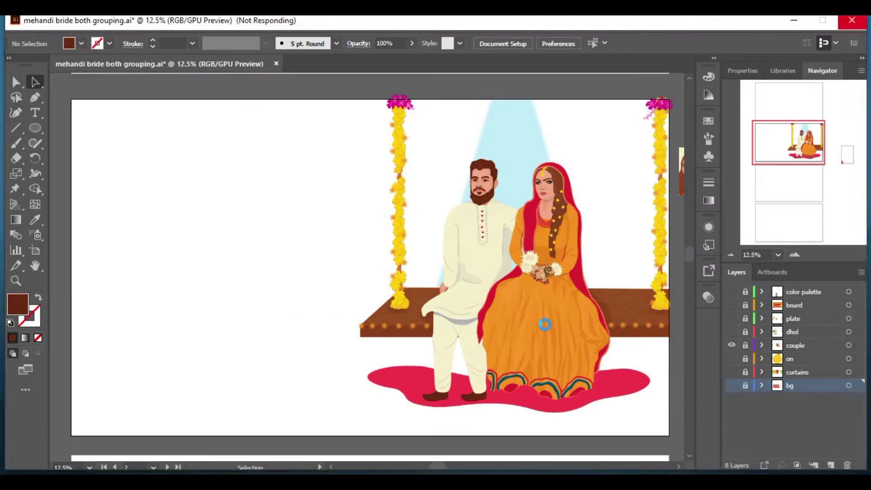
Show only the dhol layer and export it for web as a PNG-24 named "4 plates".
{"action": "left_click", "coordinate": [732, 335], "text": "alt"}
{"action": "left_click", "coordinate": [64, 22]}
{"action": "left_click", "coordinate": [422, 267]}
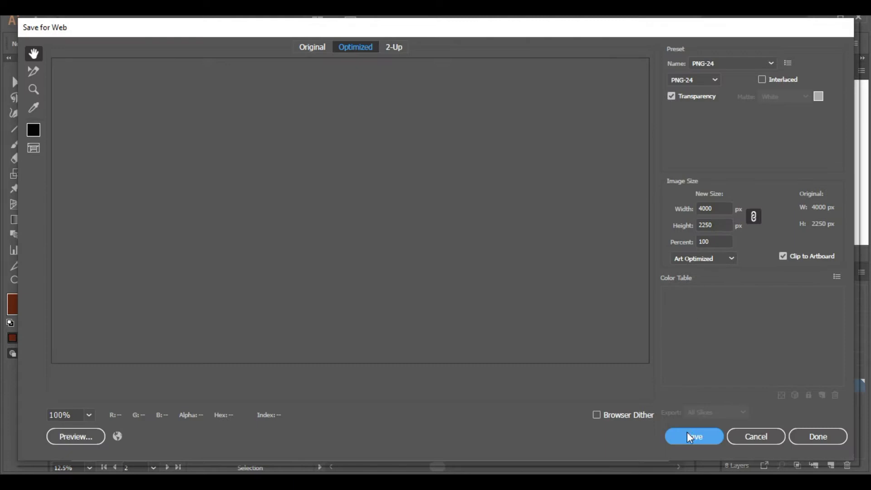
{"action": "key", "text": "Return"}
{"action": "type", "text": "4 plates"}
{"action": "key", "text": "Return"}
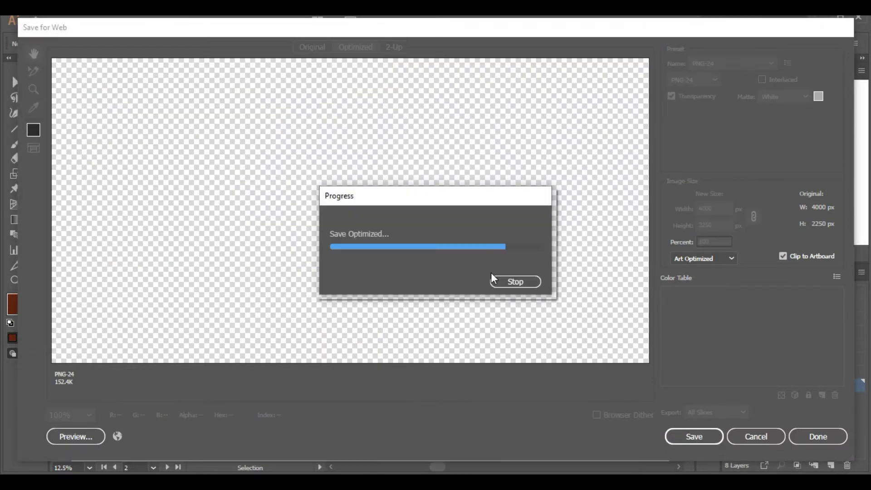
Show only the plate layer and export it for web as a PNG-24 named "5 more plates".
{"action": "left_click", "coordinate": [732, 319], "text": "alt"}
{"action": "left_click", "coordinate": [66, 22]}
{"action": "mouse_move", "coordinate": [113, 245]}
{"action": "left_click", "coordinate": [290, 273]}
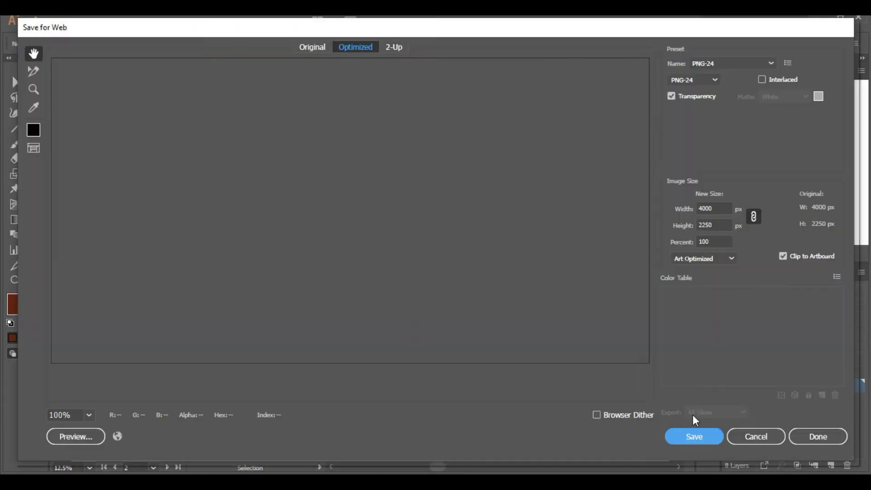
{"action": "key", "text": "Return"}
{"action": "type", "text": "5 mouse pads"}
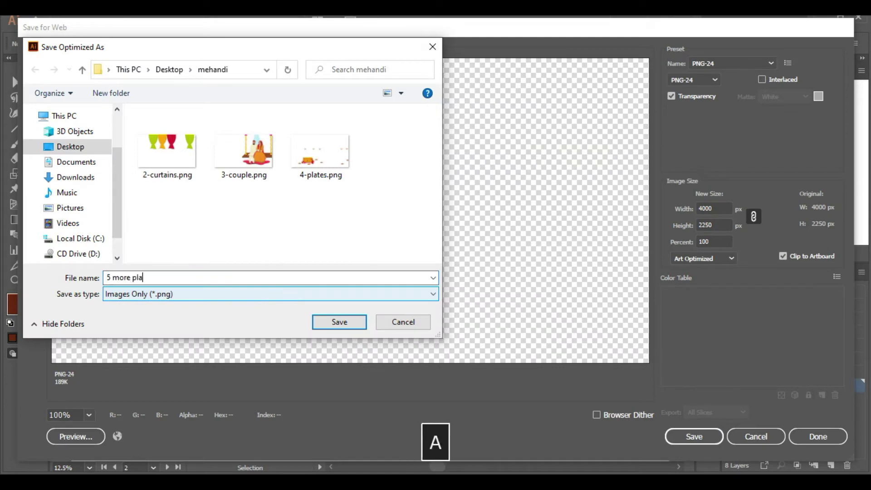
{"action": "key", "text": "Return"}
Show only the board layer and export it for web as a PNG-24 named "6-board".
{"action": "left_click", "coordinate": [732, 305], "text": "alt"}
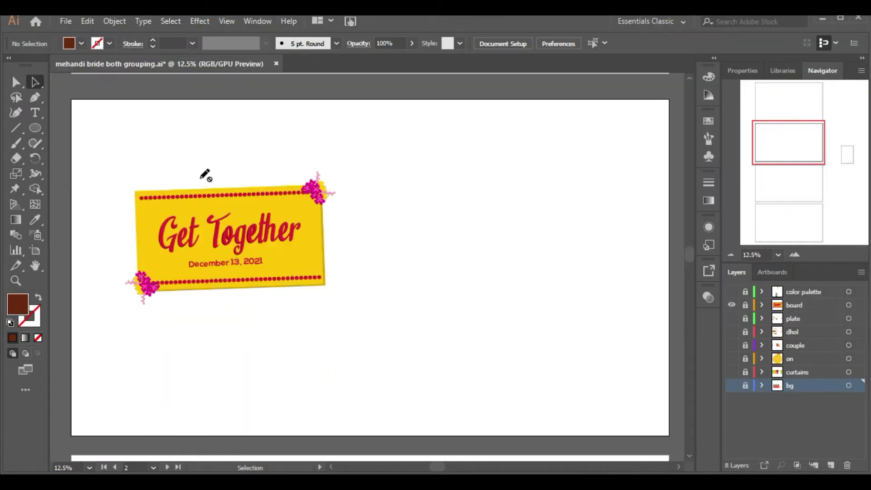
{"action": "left_click", "coordinate": [66, 21]}
{"action": "left_click", "coordinate": [290, 273]}
{"action": "left_click", "coordinate": [692, 438]}
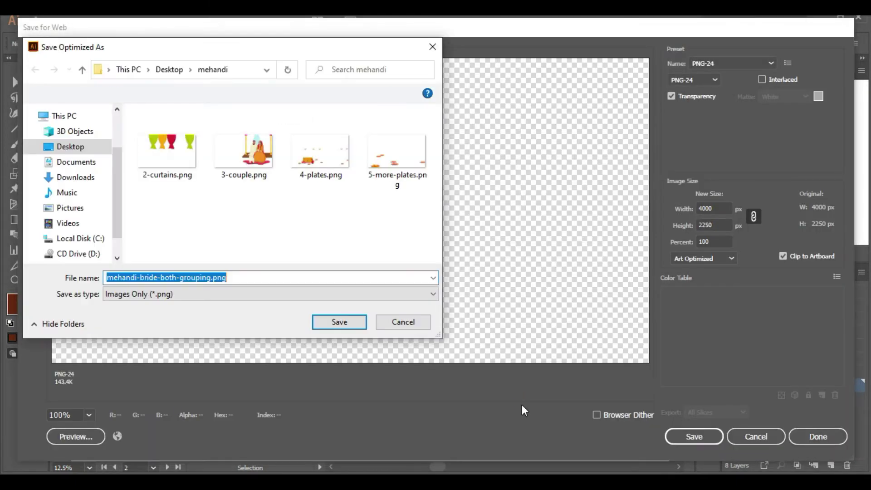
{"action": "type", "text": "6-board"}
{"action": "key", "text": "Return"}
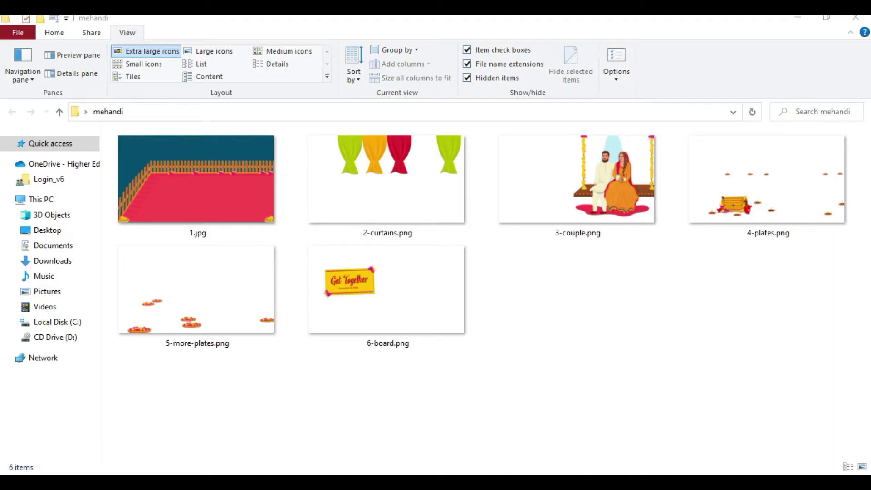
Import all six images from the mehandi folder into the After Effects project and maximize its window.
{"action": "double_click", "coordinate": [240, 291]}
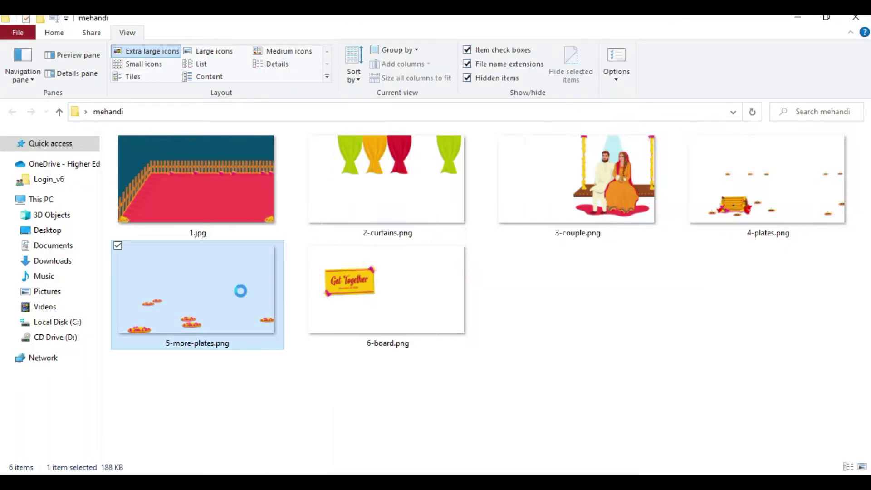
{"action": "key", "text": "ctrl+a"}
{"action": "left_click_drag", "start_coordinate": [240, 291], "coordinate": [433, 267]}
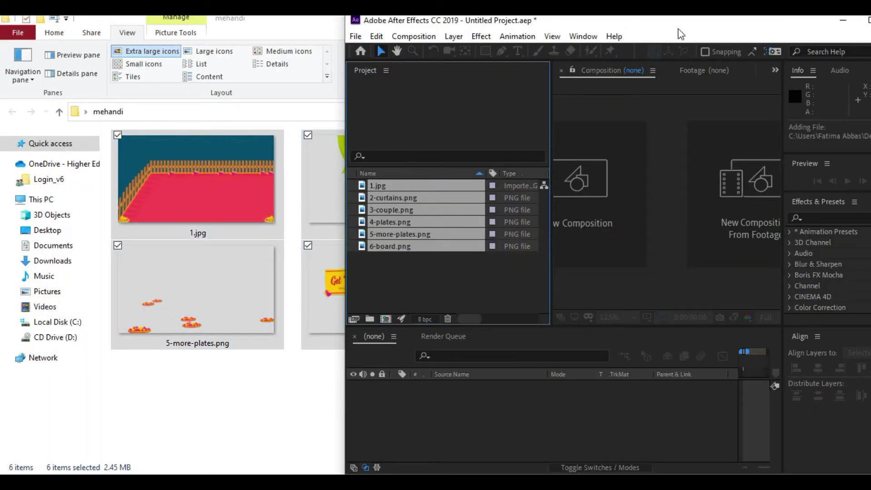
{"action": "double_click", "coordinate": [679, 28]}
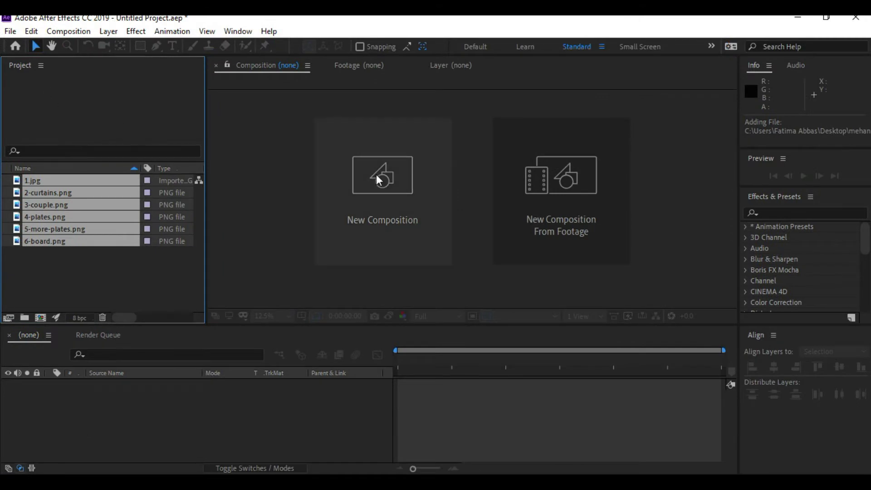
Create a new 4000 x 2250 px composition named "get together" at 24 fps with a one-minute duration.
{"action": "key", "text": "ctrl+n"}
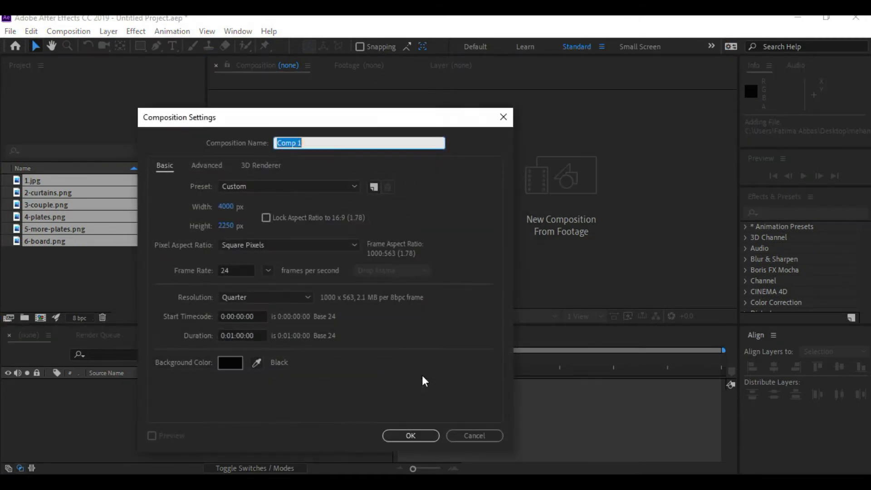
{"action": "key", "text": "BackSpace"}
{"action": "type", "text": "get together"}
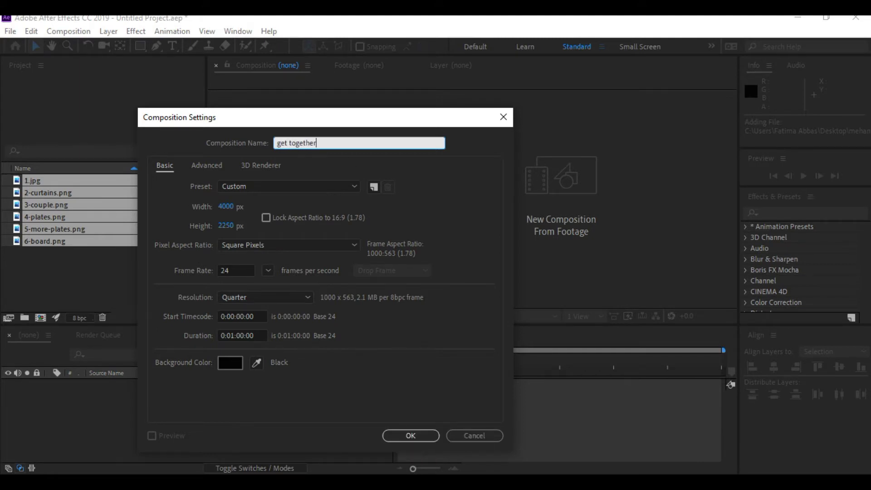
{"action": "key", "text": "Return"}
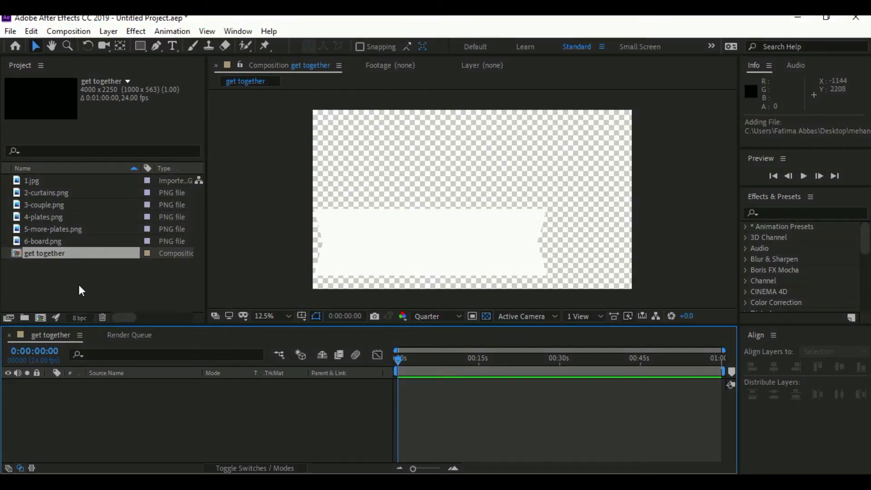
Add 1.jpg and 2-curtains.png to the composition's timeline and place the curtains layer above the background.
{"action": "left_click_drag", "start_coordinate": [56, 180], "coordinate": [292, 412]}
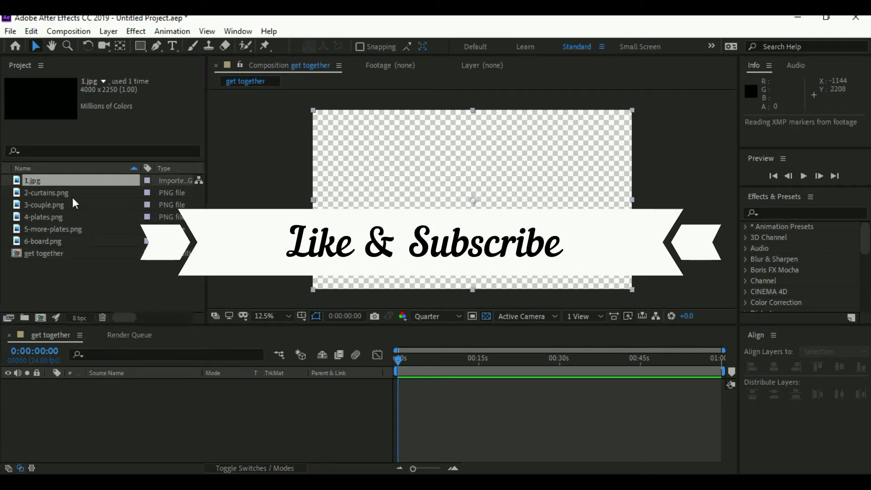
{"action": "left_click", "coordinate": [420, 358]}
{"action": "left_click_drag", "start_coordinate": [46, 193], "coordinate": [119, 384]}
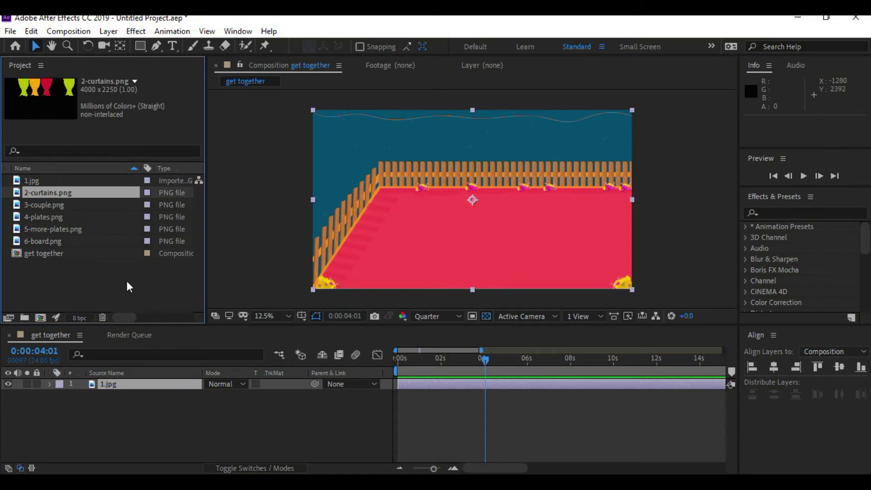
{"action": "left_click_drag", "start_coordinate": [83, 202], "coordinate": [226, 416]}
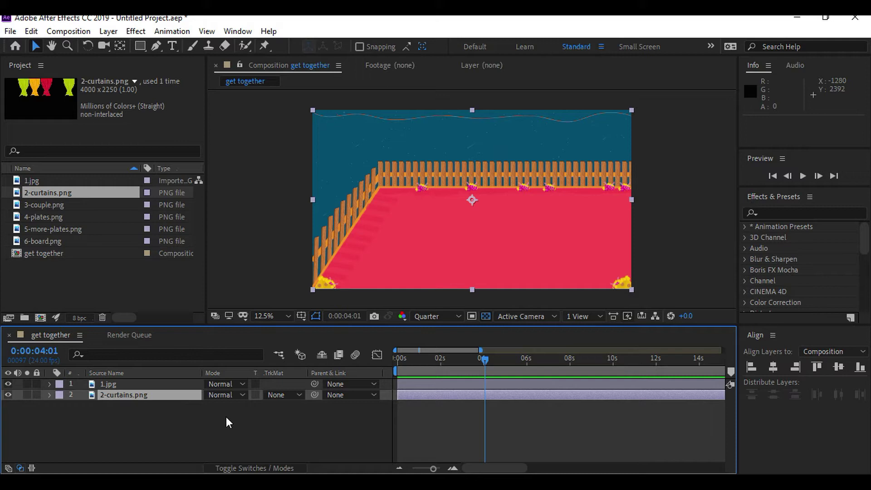
{"action": "key", "text": "ctrl+]"}
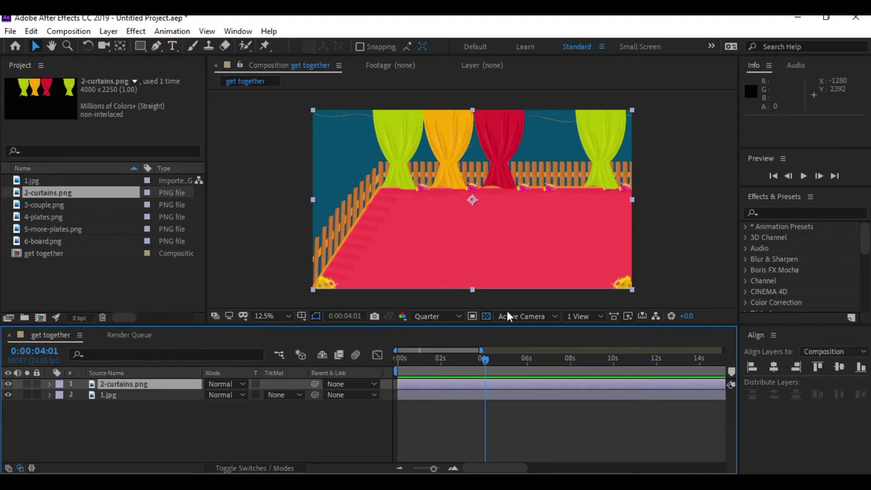
Reveal the curtains layer's Position and set a keyframe for it at 0:00:04:01.
{"action": "key", "text": "p"}
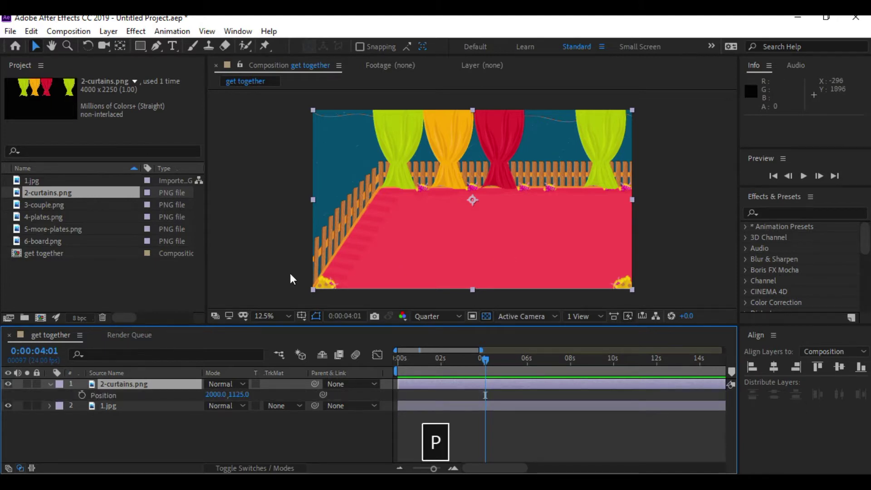
{"action": "mouse_move", "coordinate": [486, 361]}
{"action": "left_mouse_down"}
{"action": "mouse_move", "coordinate": [526, 361]}
{"action": "mouse_move", "coordinate": [486, 360]}
{"action": "left_mouse_up"}
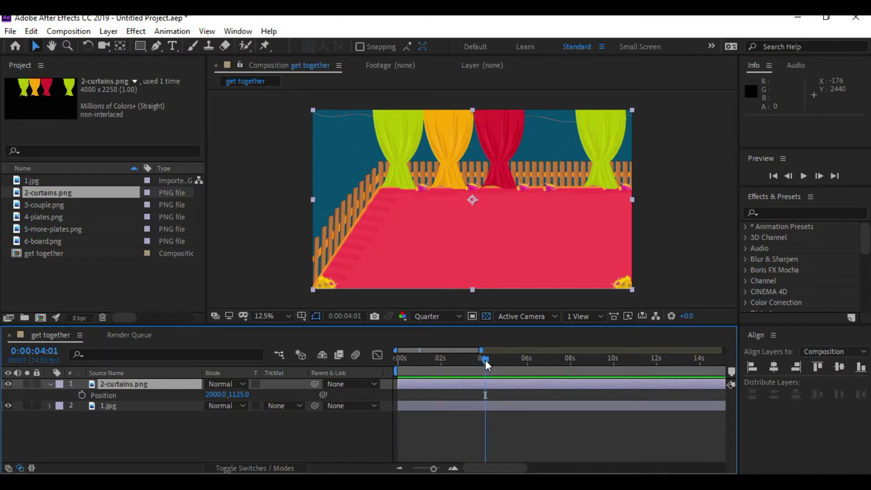
{"action": "left_click", "coordinate": [82, 395]}
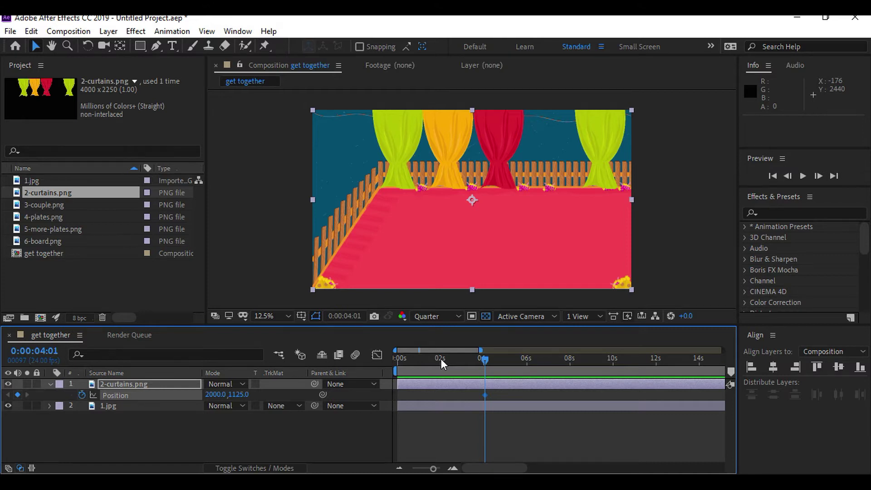
At 2 seconds, move the curtains straight up out of the frame to a Position of about 2000, -19.
{"action": "left_click", "coordinate": [441, 358]}
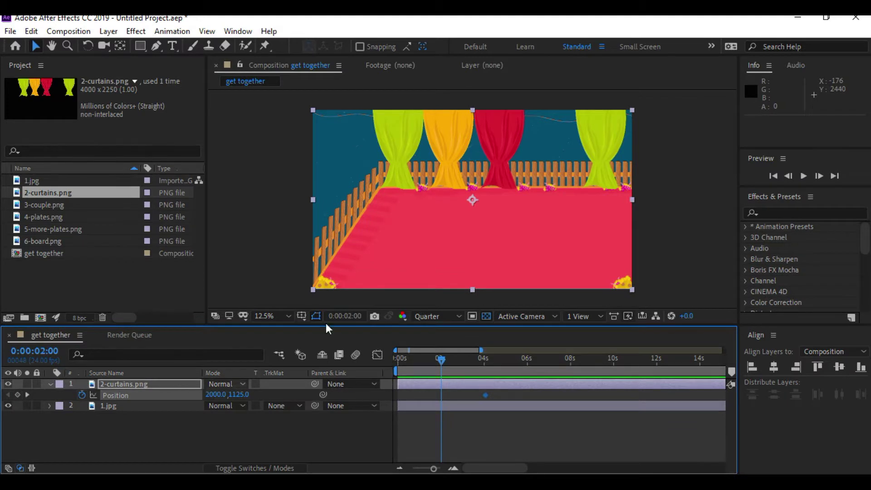
{"action": "left_click", "coordinate": [470, 196]}
{"action": "left_click_drag", "start_coordinate": [470, 183], "coordinate": [470, 110]}
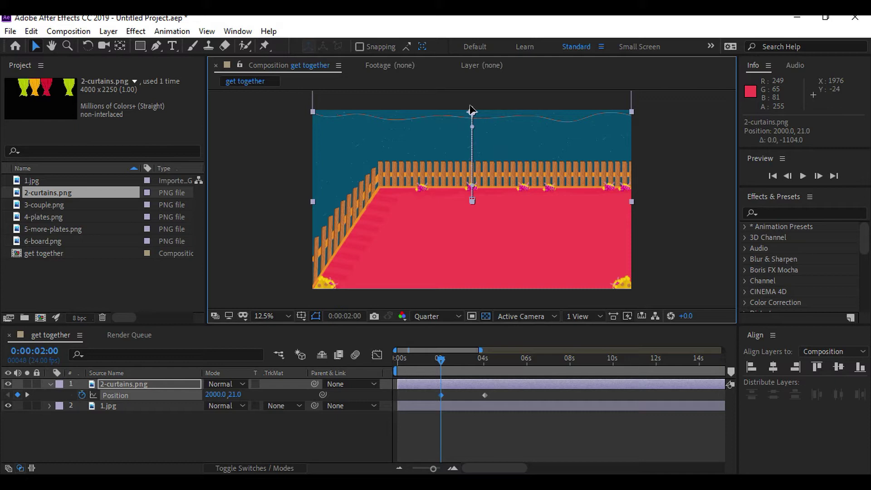
{"action": "left_click_drag", "start_coordinate": [471, 110], "coordinate": [472, 108]}
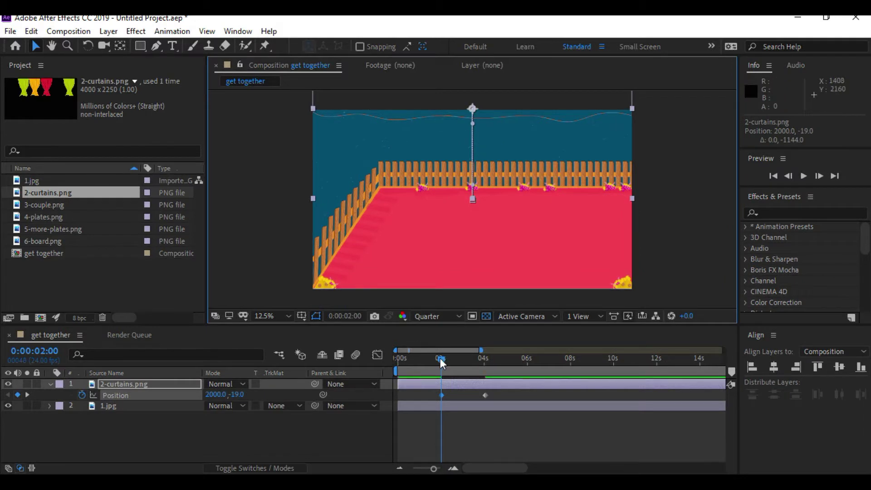
Select both Position keyframes of the curtains layer and apply Easy Ease to them.
{"action": "left_click_drag", "start_coordinate": [499, 394], "coordinate": [433, 396]}
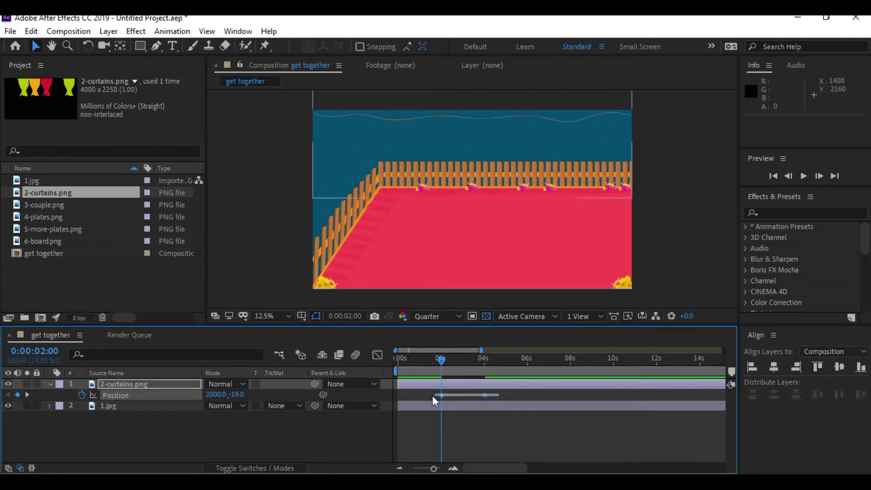
{"action": "right_click", "coordinate": [486, 395]}
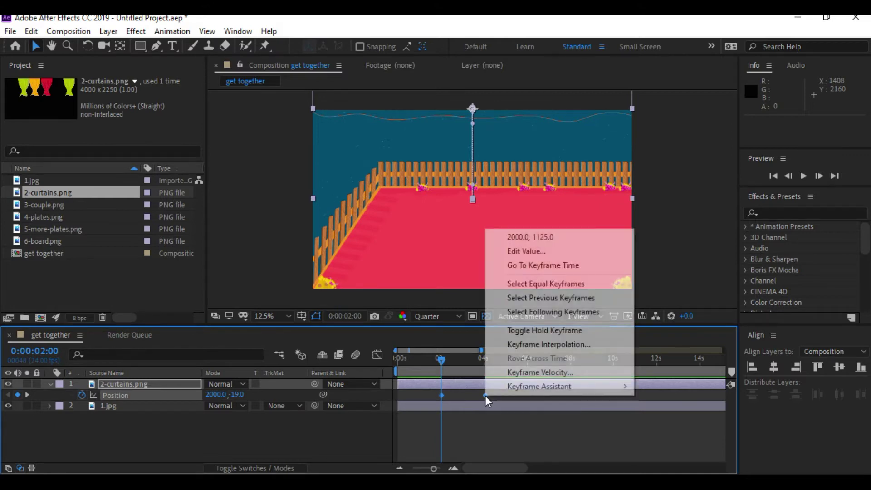
{"action": "mouse_move", "coordinate": [539, 385]}
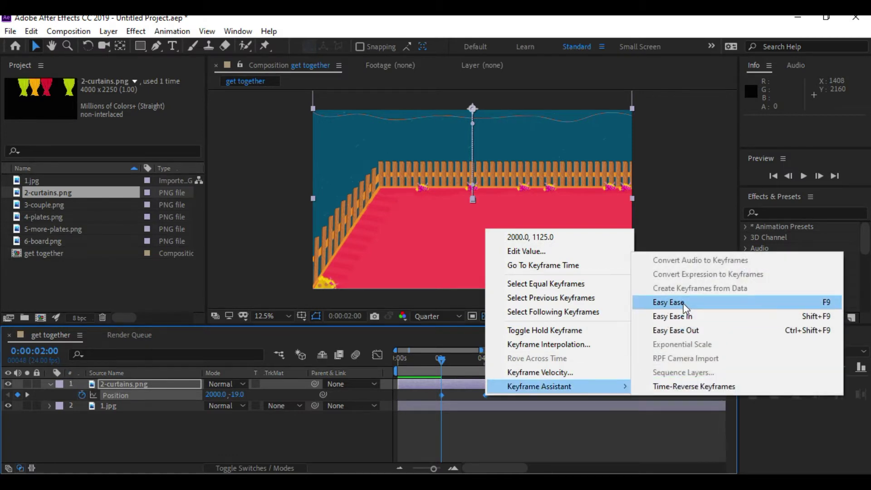
{"action": "left_click", "coordinate": [670, 303]}
{"action": "left_click", "coordinate": [421, 430]}
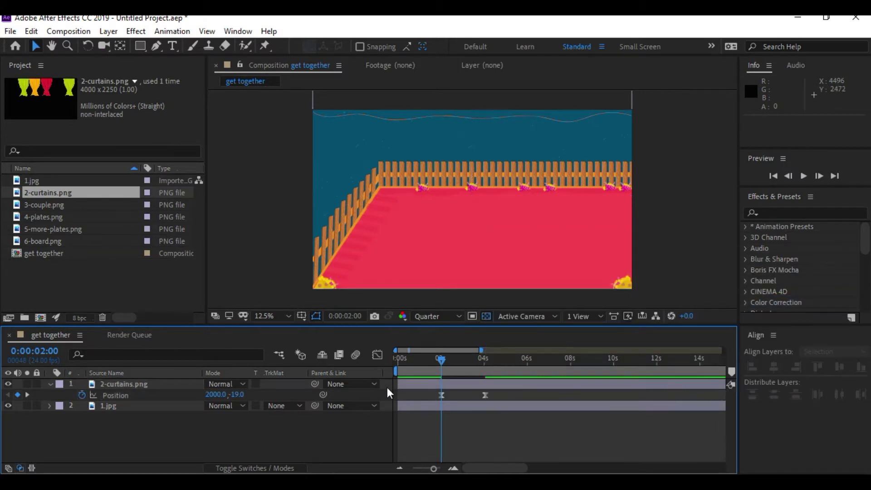
Preview the curtains' motion from the start of the timeline and save the project as get together.aep.
{"action": "left_click_drag", "start_coordinate": [429, 363], "coordinate": [392, 364]}
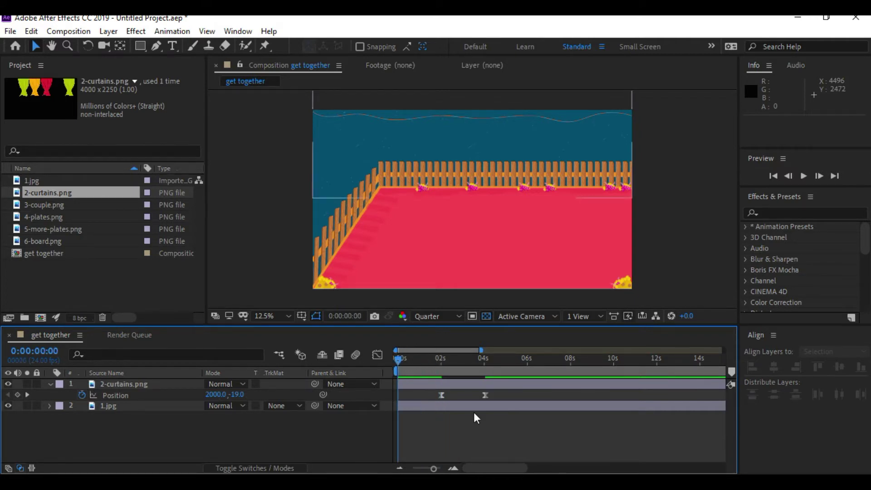
{"action": "key", "text": "space"}
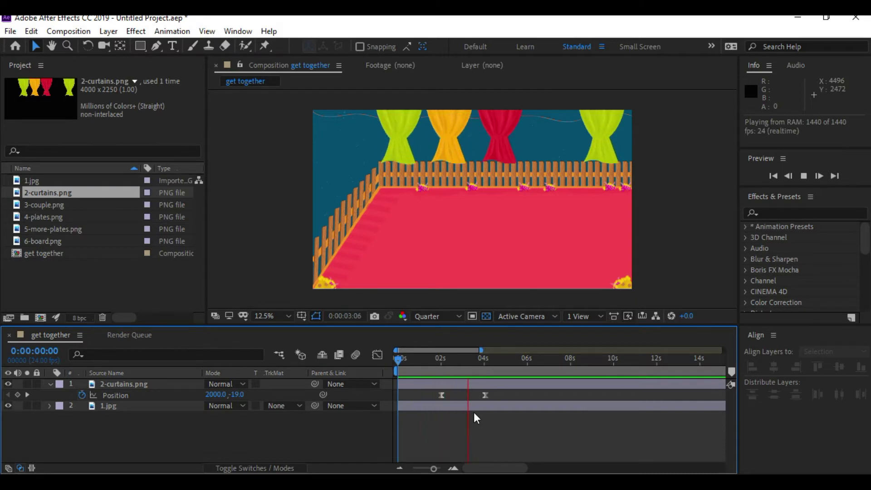
{"action": "key", "text": "space"}
{"action": "key", "text": "ctrl+s"}
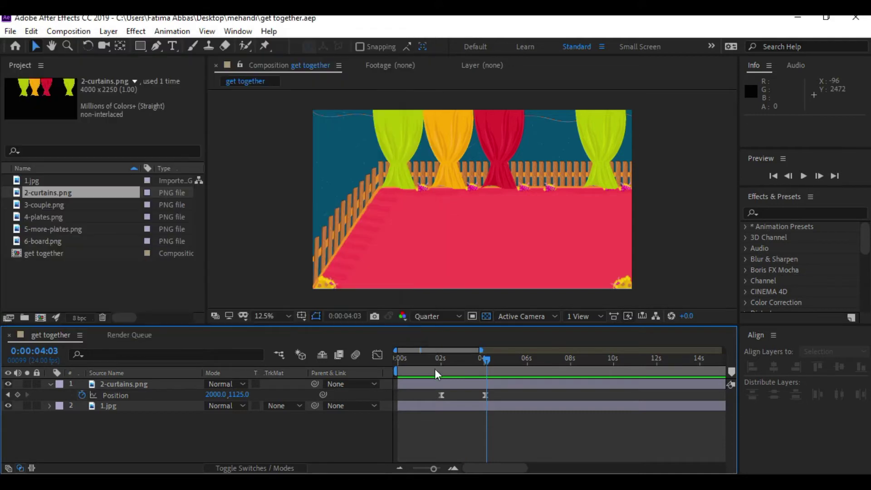
Add 3-couple.png above the curtains layer and set a Position keyframe for it at 0:00:05:07.
{"action": "mouse_move", "coordinate": [490, 360]}
{"action": "left_mouse_down"}
{"action": "mouse_move", "coordinate": [399, 358]}
{"action": "mouse_move", "coordinate": [484, 356]}
{"action": "left_mouse_up"}
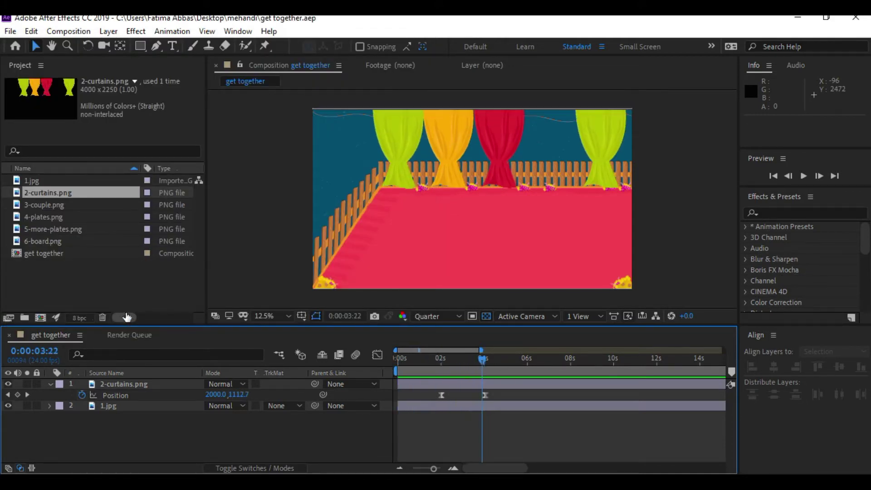
{"action": "left_click_drag", "start_coordinate": [59, 205], "coordinate": [106, 376]}
{"action": "key", "text": "p"}
{"action": "left_click_drag", "start_coordinate": [491, 360], "coordinate": [513, 358]}
{"action": "left_click", "coordinate": [87, 393]}
At 0:00:03:15, move the couple horizontally out of the frame's right side to a Position of about 4152, 1125.
{"action": "left_click_drag", "start_coordinate": [513, 358], "coordinate": [479, 358]}
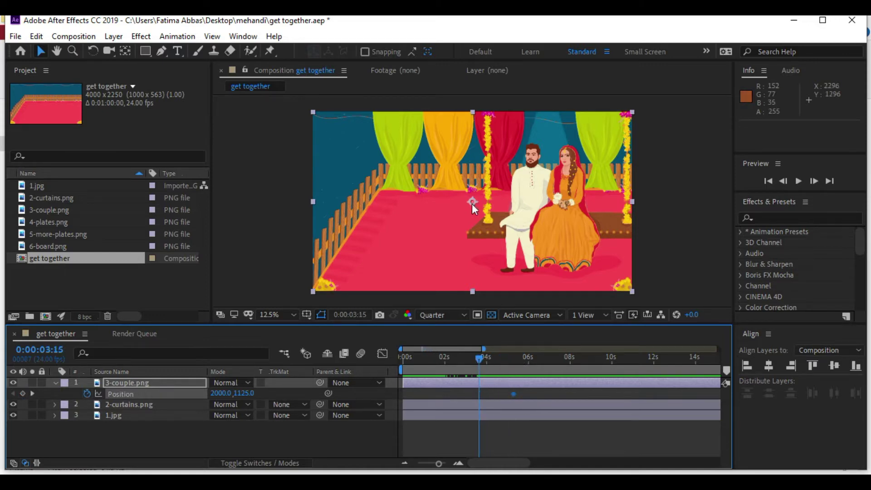
{"action": "left_click_drag", "start_coordinate": [471, 202], "coordinate": [636, 202]}
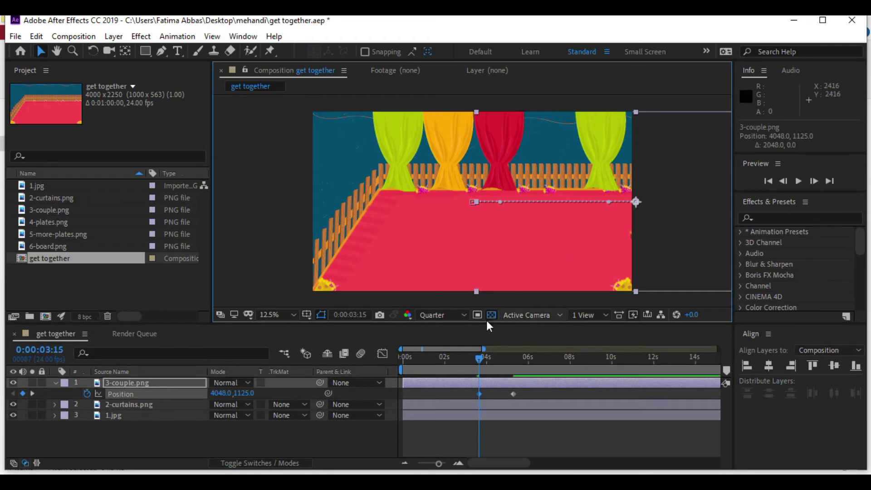
{"action": "left_click_drag", "start_coordinate": [637, 201], "coordinate": [644, 201]}
Apply Easy Ease to both Position keyframes of the couple layer and scrub the timeline to check the entrance.
{"action": "left_click", "coordinate": [514, 394]}
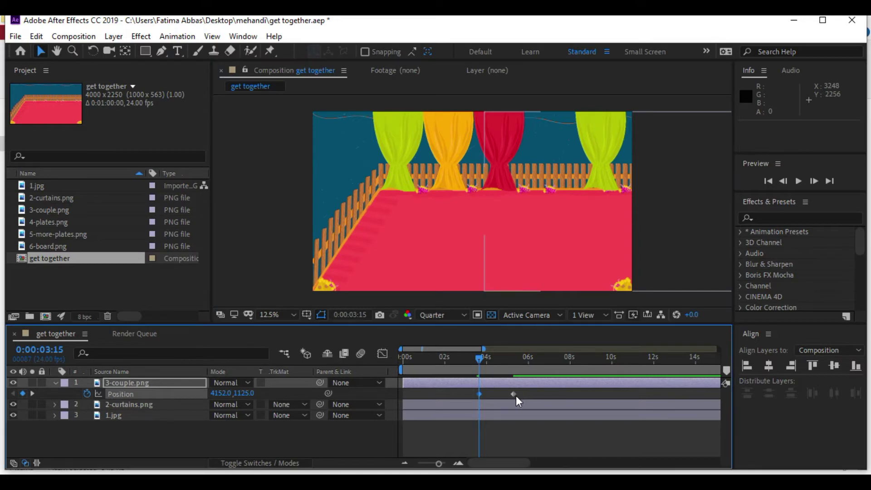
{"action": "right_click", "coordinate": [512, 394]}
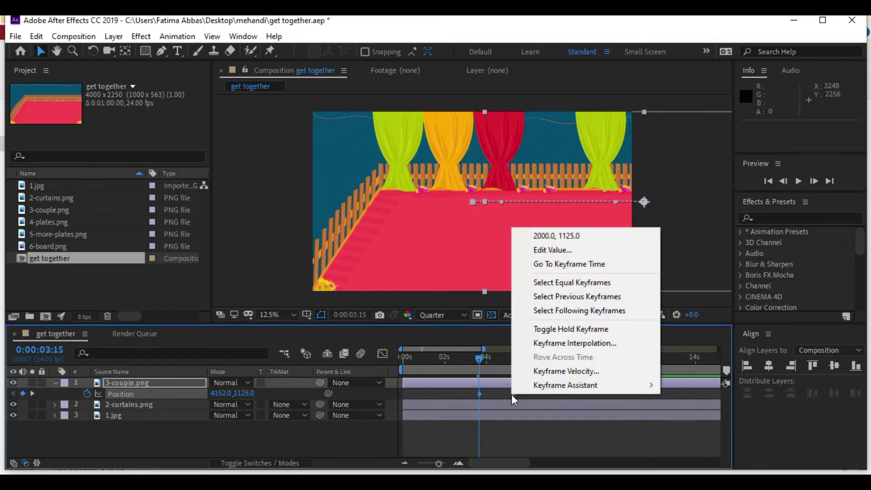
{"action": "mouse_move", "coordinate": [559, 385]}
{"action": "left_click", "coordinate": [703, 302]}
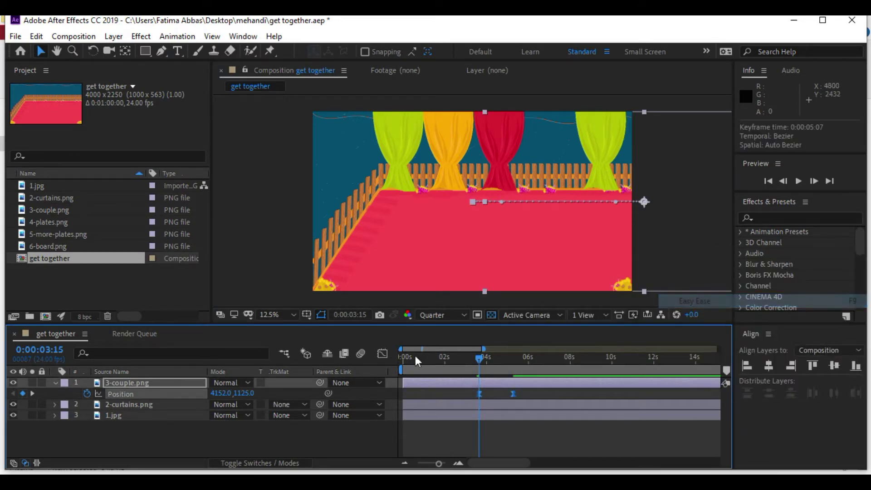
{"action": "left_click", "coordinate": [470, 358]}
{"action": "left_click_drag", "start_coordinate": [488, 358], "coordinate": [421, 358]}
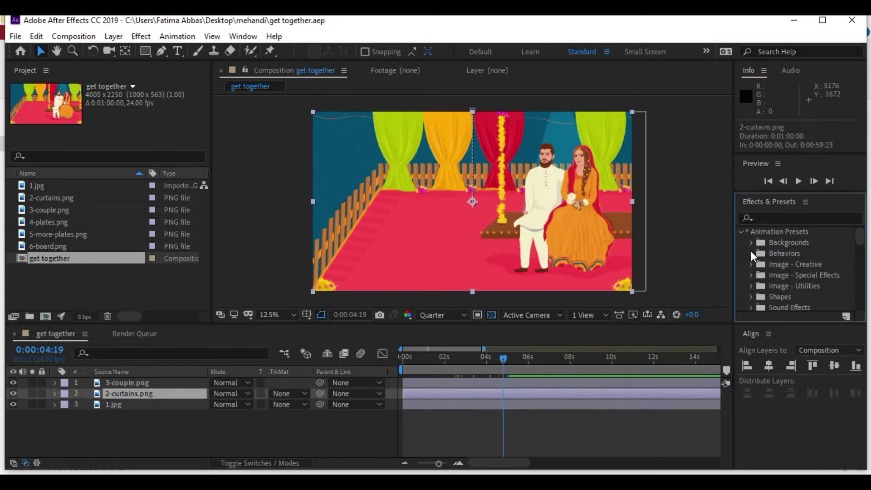
Apply the Wiggle - rotation behavior preset to the 2-curtains.png layer and set its Wiggle Amount to 1 degree.
{"action": "left_click", "coordinate": [751, 253]}
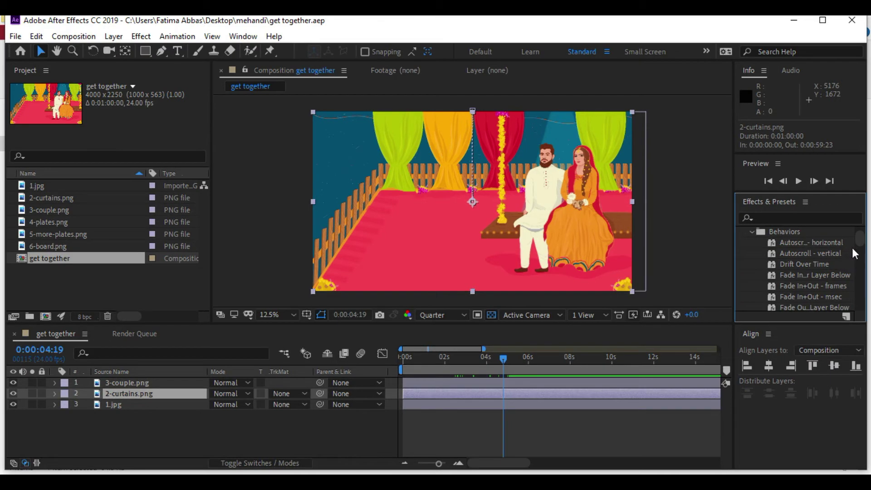
{"action": "left_click_drag", "start_coordinate": [858, 241], "coordinate": [861, 268]}
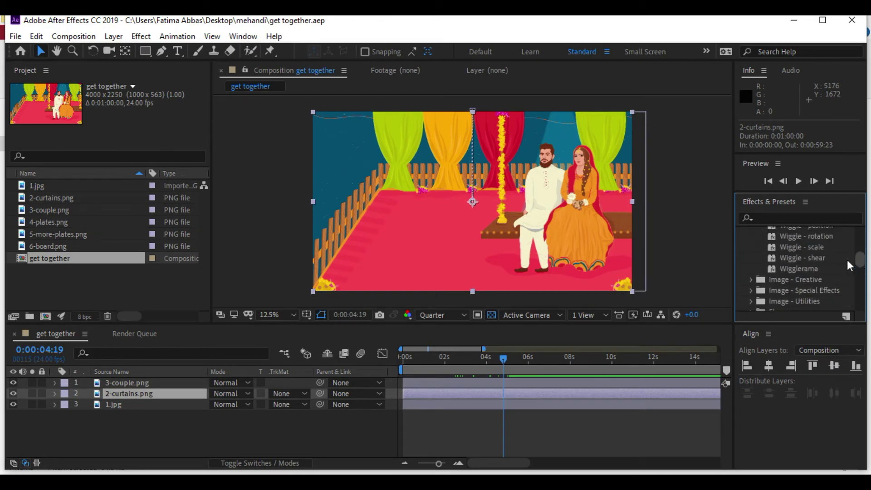
{"action": "left_click_drag", "start_coordinate": [810, 237], "coordinate": [141, 391]}
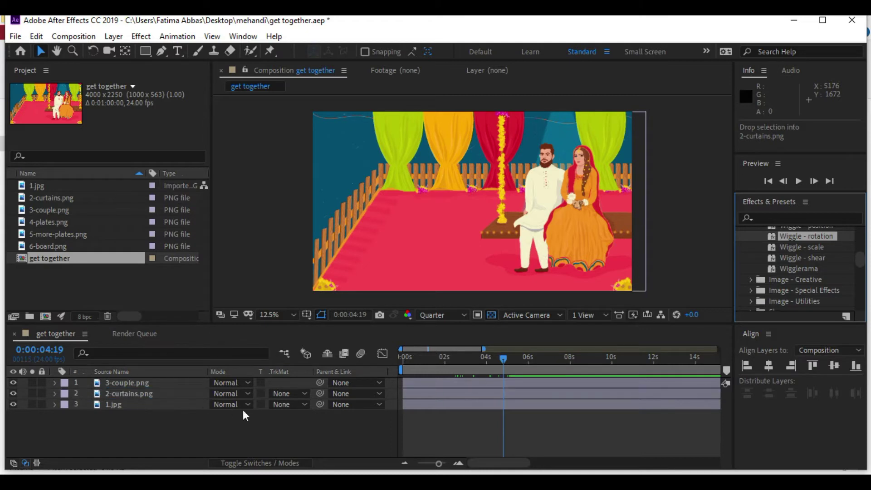
{"action": "left_click", "coordinate": [136, 119]}
{"action": "type", "text": "2"}
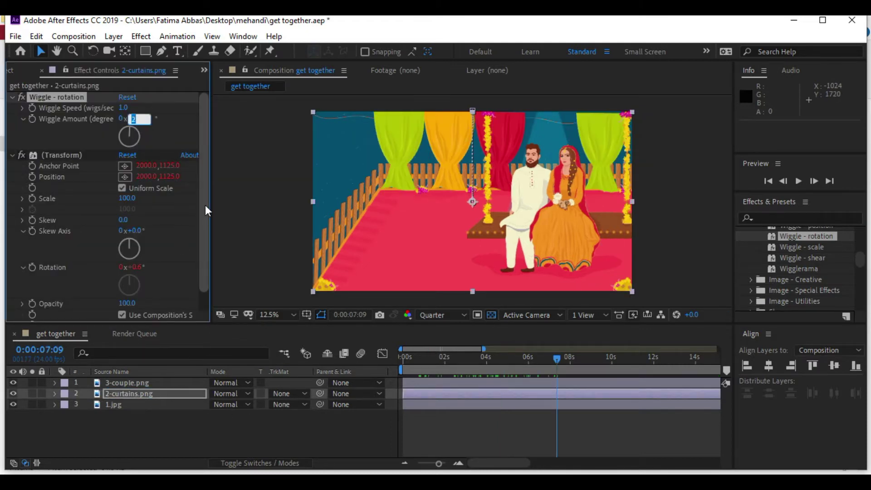
{"action": "type", "text": "1"}
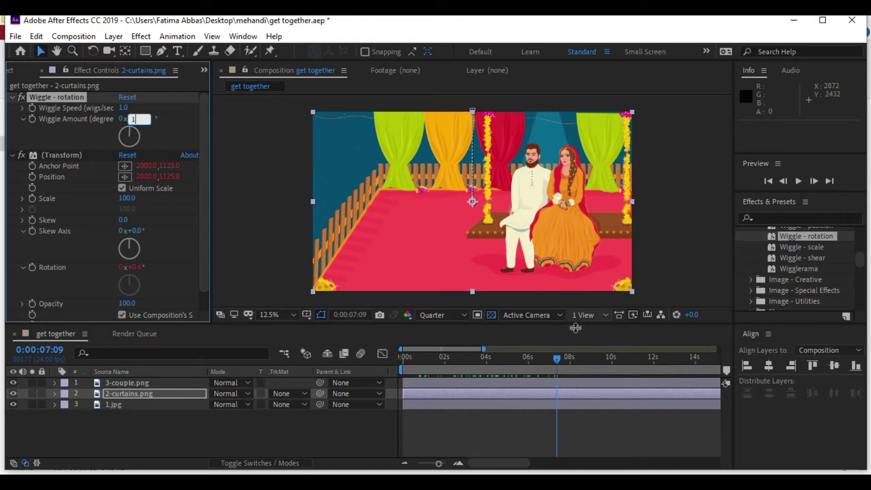
Scrub through the curtains' wiggle and apply the Wiggle - position preset to the 3-couple.png layer.
{"action": "left_click_drag", "start_coordinate": [557, 359], "coordinate": [483, 356]}
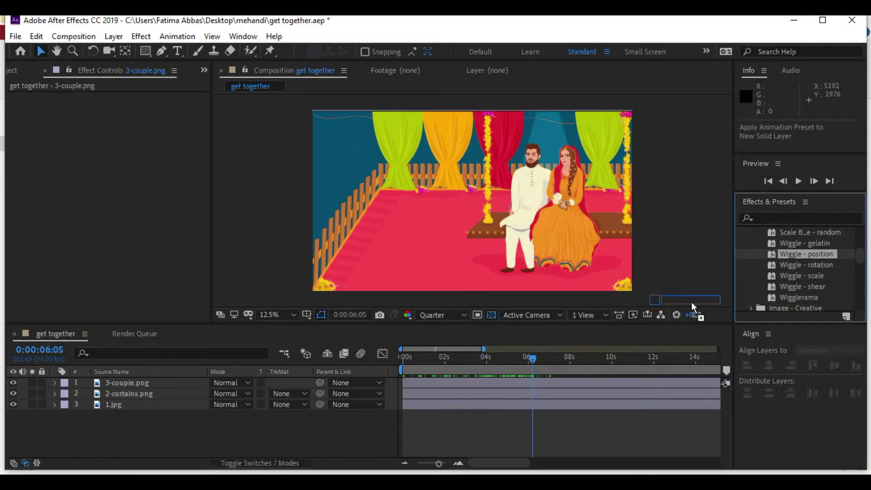
{"action": "left_click_drag", "start_coordinate": [694, 307], "coordinate": [559, 357]}
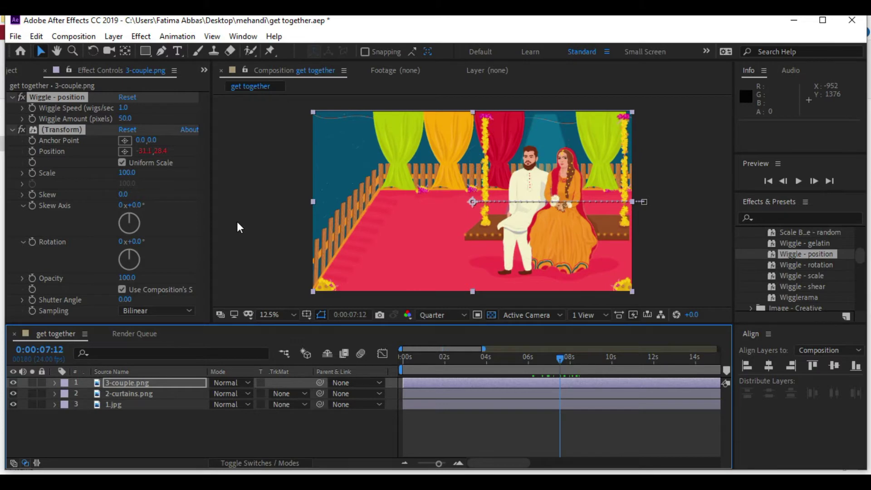
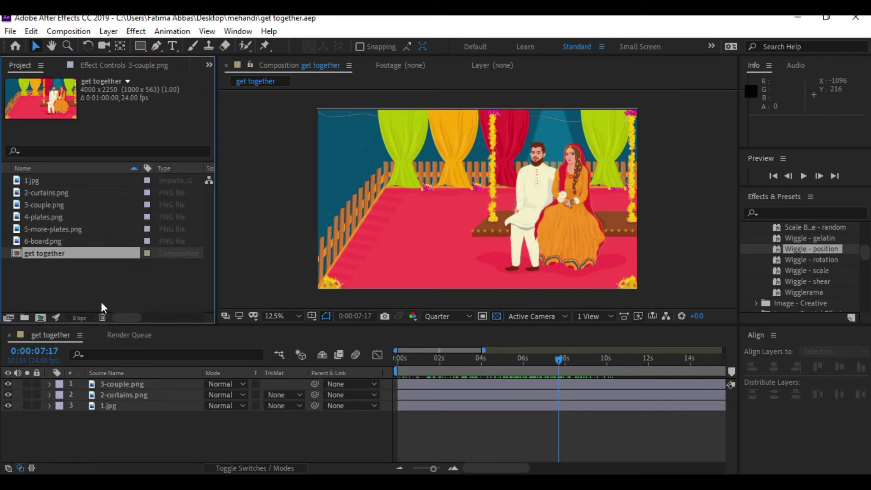
Add 4-plates.png above the couple layer and set a Position keyframe for it at 0:00:05:15.
{"action": "left_click_drag", "start_coordinate": [46, 219], "coordinate": [311, 377]}
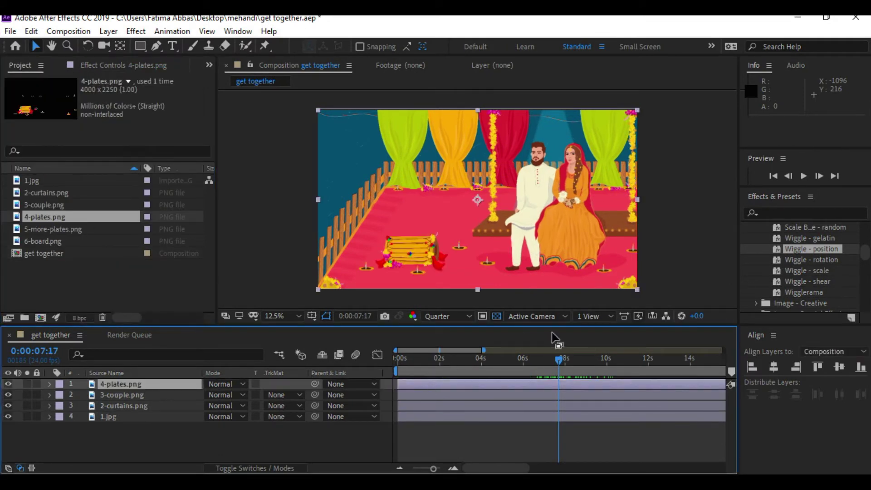
{"action": "key", "text": "p"}
{"action": "left_click", "coordinate": [480, 363]}
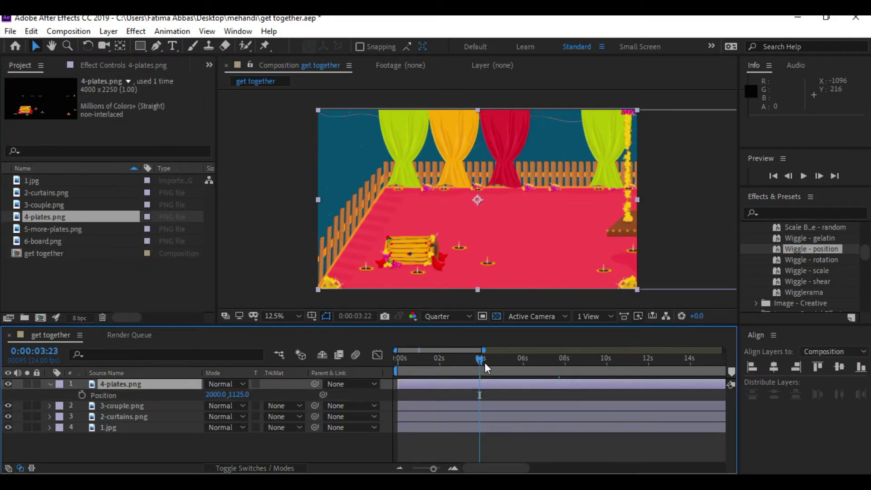
{"action": "left_click", "coordinate": [484, 363]}
{"action": "left_click_drag", "start_coordinate": [484, 361], "coordinate": [513, 360]}
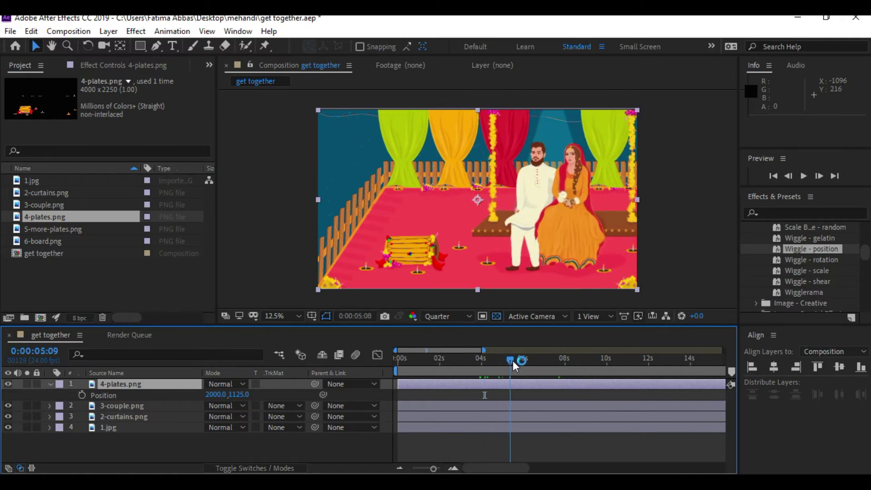
{"action": "left_click", "coordinate": [82, 395]}
At 0:00:03:19, move the plates straight down to a Position of about 2000, 1829 and apply Easy Ease to both Position keyframes.
{"action": "left_click", "coordinate": [478, 361]}
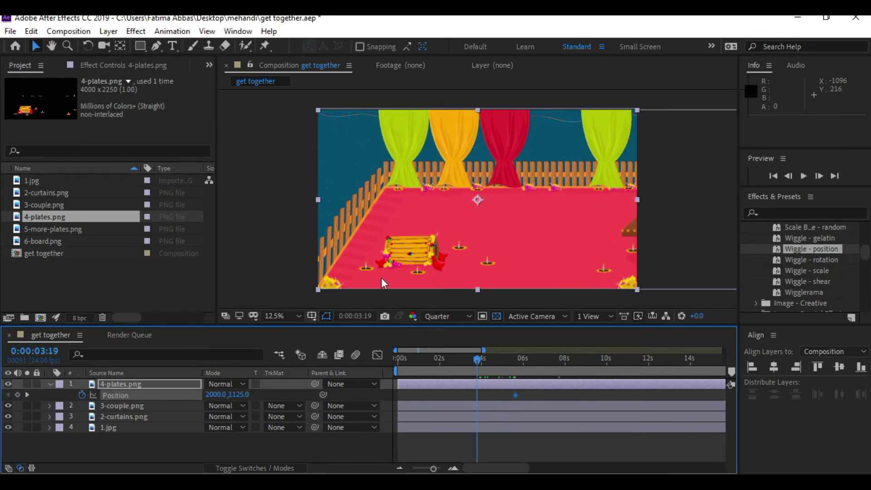
{"action": "left_click_drag", "start_coordinate": [480, 198], "coordinate": [478, 253]}
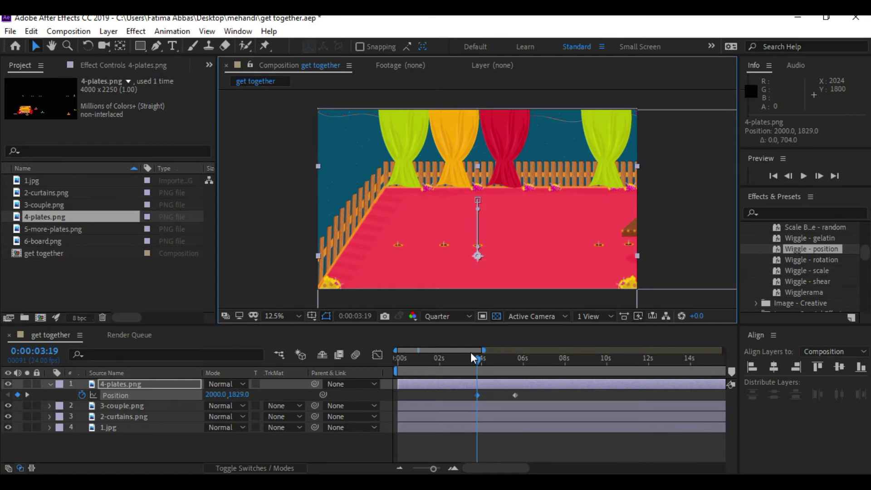
{"action": "right_click", "coordinate": [515, 395]}
{"action": "mouse_move", "coordinate": [590, 384]}
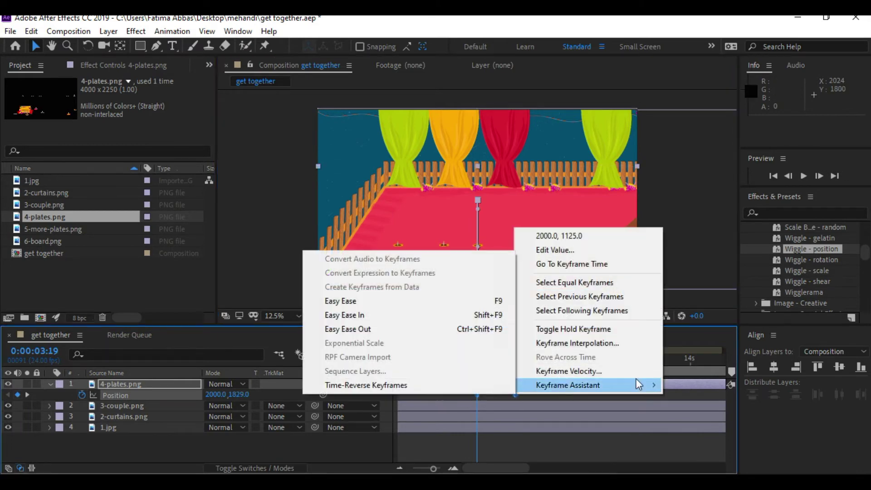
{"action": "left_click", "coordinate": [428, 304]}
Keyframe the plates layer's Opacity at 100% at 0:00:05:16 and at 0% at 0:00:03:19.
{"action": "left_click", "coordinate": [51, 384]}
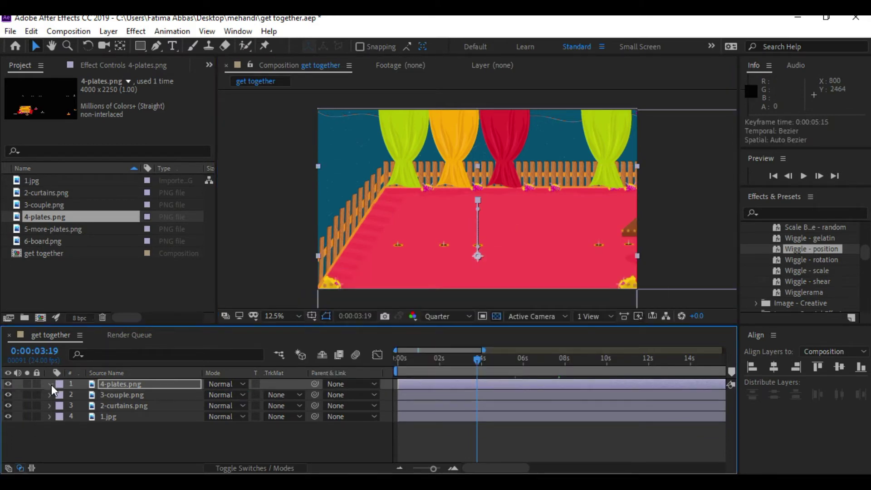
{"action": "left_click", "coordinate": [51, 384]}
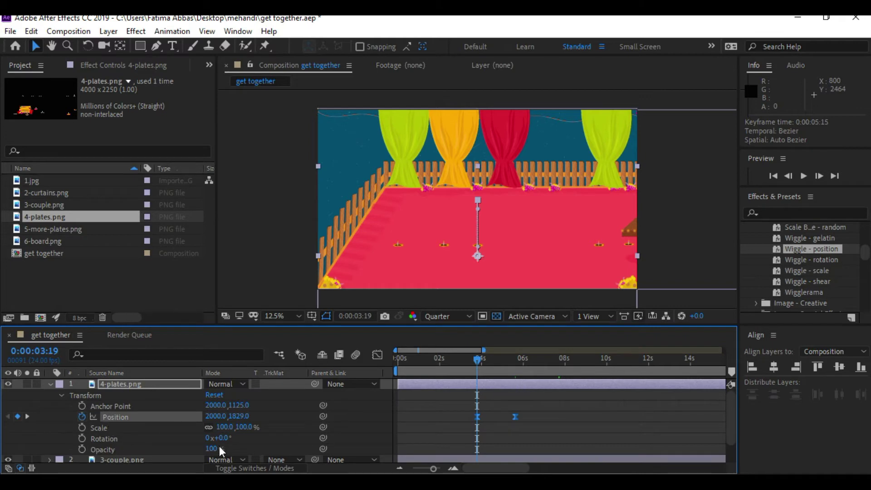
{"action": "left_click", "coordinate": [516, 359]}
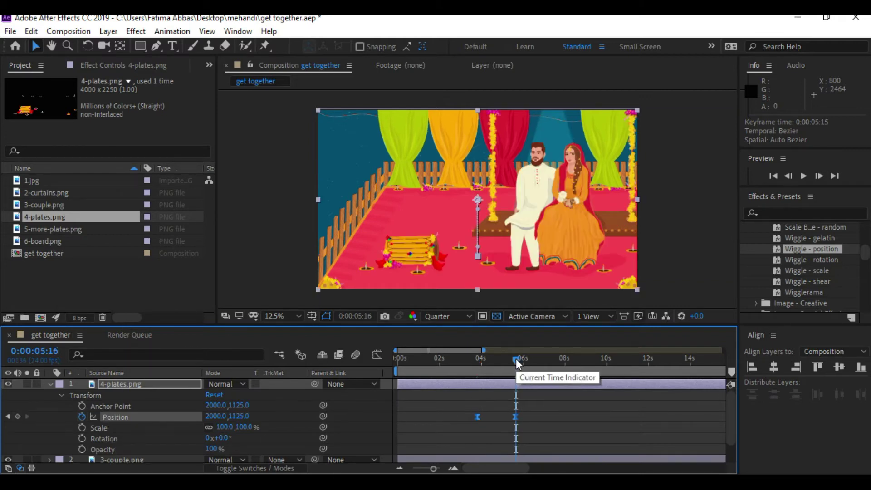
{"action": "left_click", "coordinate": [82, 449]}
{"action": "left_click", "coordinate": [475, 363]}
{"action": "left_click_drag", "start_coordinate": [211, 448], "coordinate": [183, 447]}
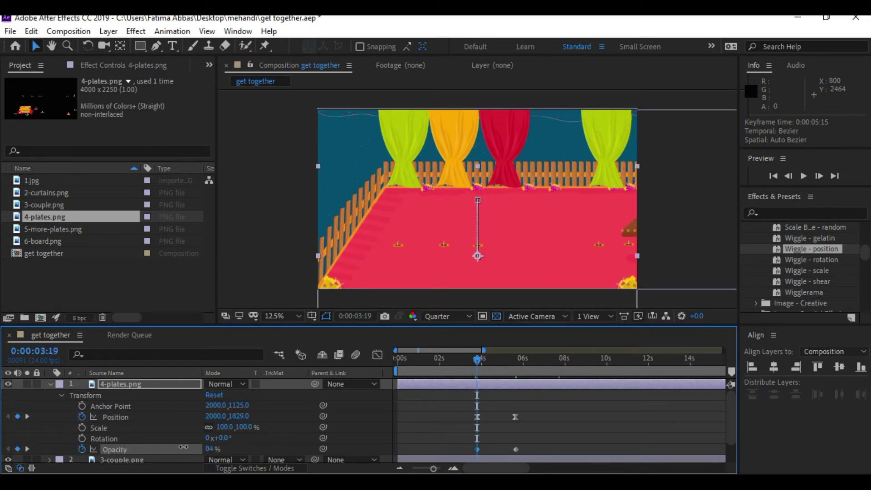
Apply Easy Ease to both Opacity keyframes of the plates layer.
{"action": "left_click", "coordinate": [516, 449]}
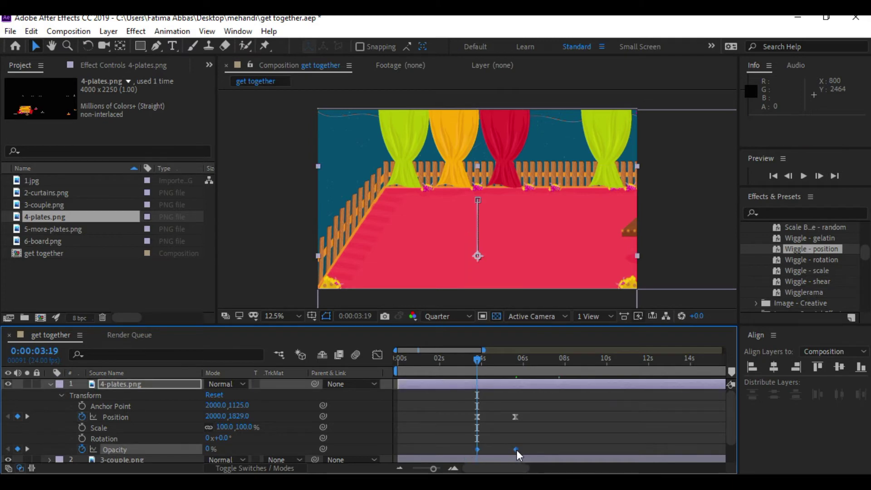
{"action": "right_click", "coordinate": [516, 450]}
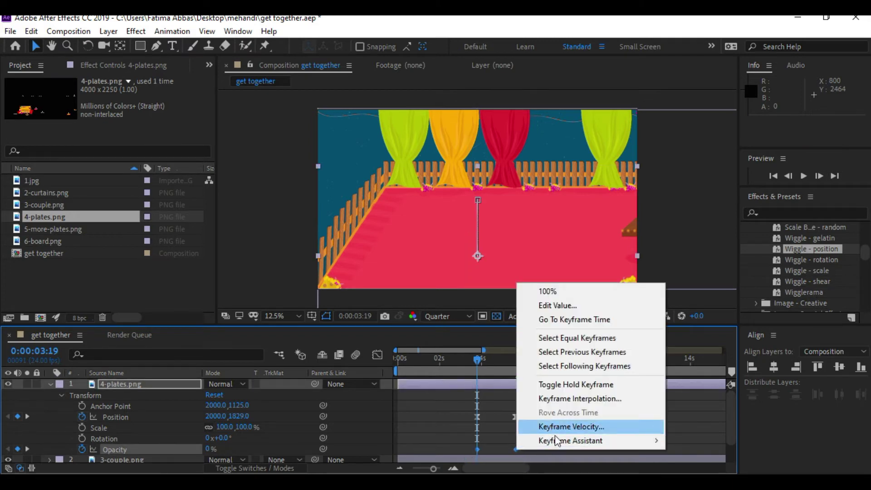
{"action": "mouse_move", "coordinate": [557, 440]}
{"action": "left_click", "coordinate": [396, 358]}
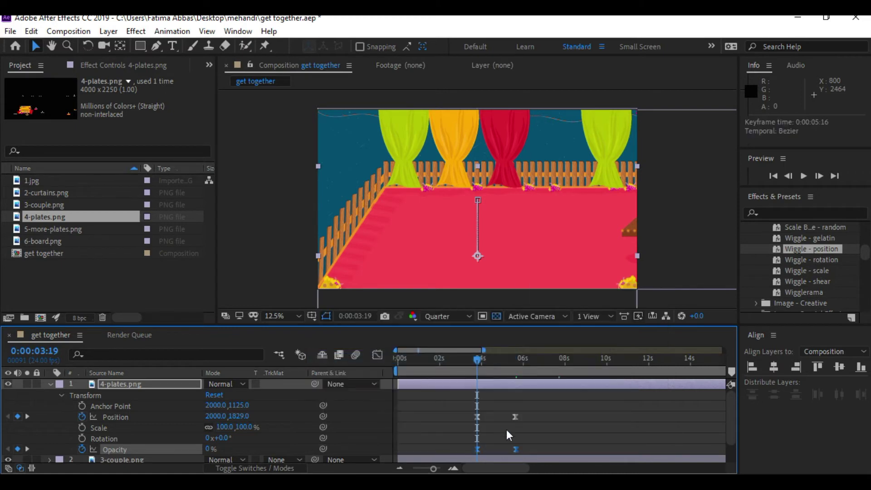
Add 5-more-plates.png above the 4-plates layer and set a Position keyframe for it at 0:00:05:22.
{"action": "left_click_drag", "start_coordinate": [477, 363], "coordinate": [529, 358]}
{"action": "left_click", "coordinate": [78, 228]}
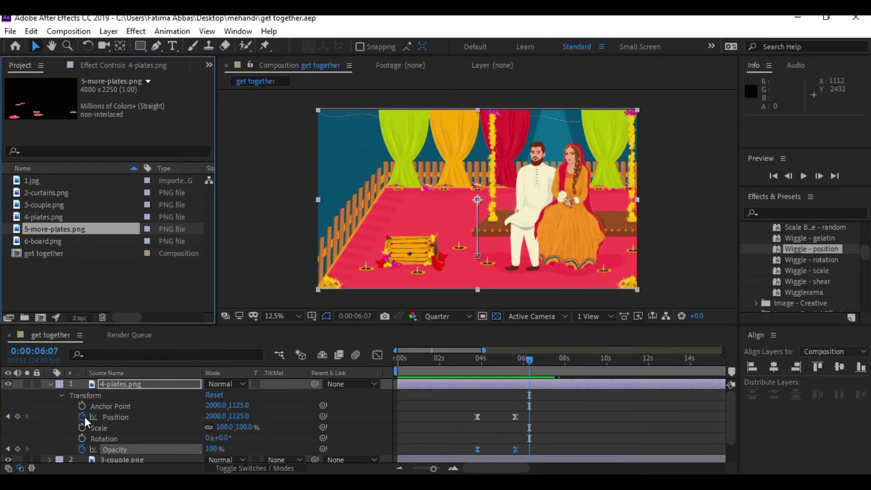
{"action": "left_click", "coordinate": [48, 385]}
{"action": "left_click_drag", "start_coordinate": [53, 232], "coordinate": [97, 382]}
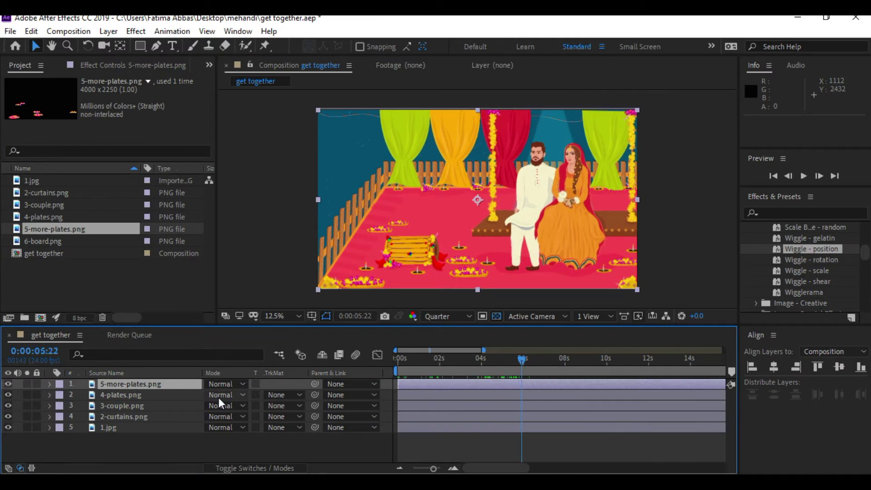
{"action": "key", "text": "p"}
{"action": "left_click", "coordinate": [83, 394]}
At an earlier time, move the 5-more-plates layer sideways out of the frame to a Position of about -2240, 1133.
{"action": "left_click", "coordinate": [497, 360]}
{"action": "left_click_drag", "start_coordinate": [478, 200], "coordinate": [131, 205]}
{"action": "left_click_drag", "start_coordinate": [497, 361], "coordinate": [530, 360]}
Apply Easy Ease to both Position keyframes of the 5-more-plates layer and shift them so the first falls at 0:00:05:09.
{"action": "right_click", "coordinate": [522, 396]}
{"action": "mouse_move", "coordinate": [569, 386]}
{"action": "left_click", "coordinate": [389, 302]}
{"action": "right_click", "coordinate": [520, 395]}
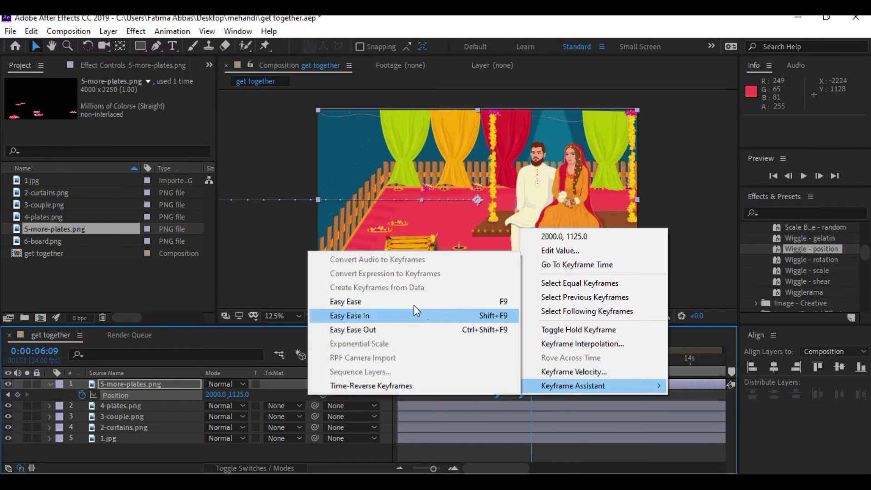
{"action": "left_click", "coordinate": [415, 315]}
{"action": "left_click", "coordinate": [509, 395]}
{"action": "left_click", "coordinate": [510, 359]}
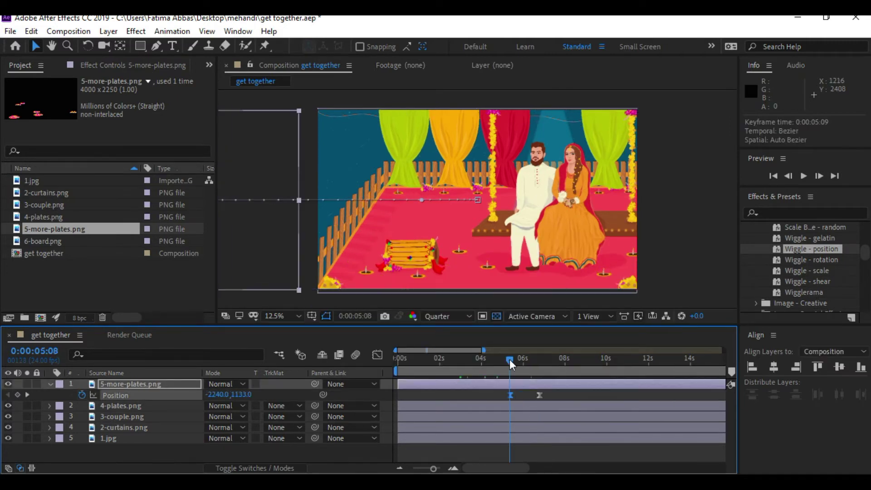
Keyframe the 5-more-plates layer's Opacity at 100% at 0:00:06:18 and at 0% at an earlier time.
{"action": "left_click", "coordinate": [51, 383]}
{"action": "left_click", "coordinate": [51, 384]}
{"action": "key", "text": "k"}
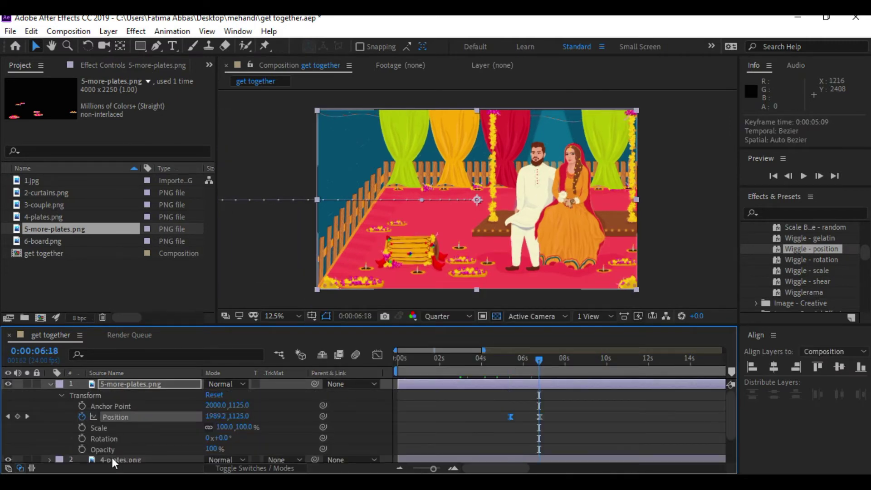
{"action": "left_click", "coordinate": [82, 449]}
{"action": "left_click_drag", "start_coordinate": [536, 359], "coordinate": [620, 362]}
{"action": "left_click", "coordinate": [211, 450]}
{"action": "type", "text": "0"}
{"action": "key", "text": "Return"}
Add 6-board.png as the topmost layer and set a Position keyframe for it at 0:00:06:03.
{"action": "left_click", "coordinate": [50, 383]}
{"action": "left_click", "coordinate": [113, 420]}
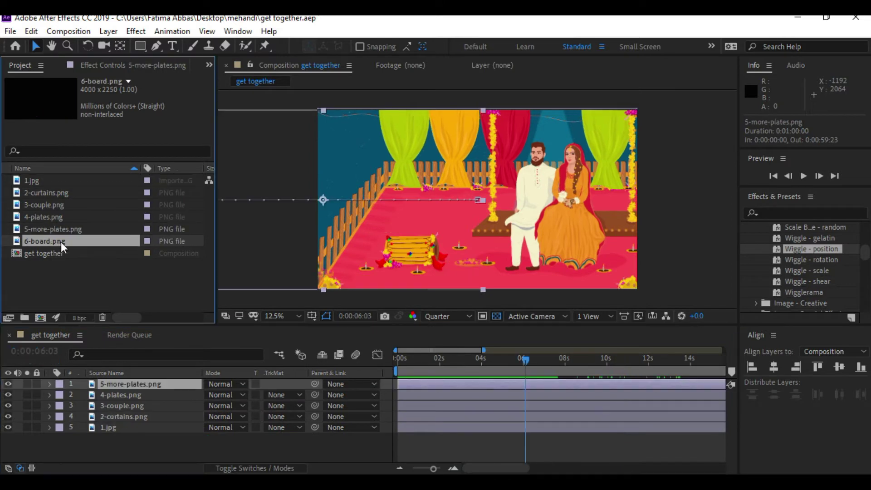
{"action": "left_click_drag", "start_coordinate": [61, 241], "coordinate": [191, 385]}
{"action": "left_click_drag", "start_coordinate": [61, 241], "coordinate": [110, 387]}
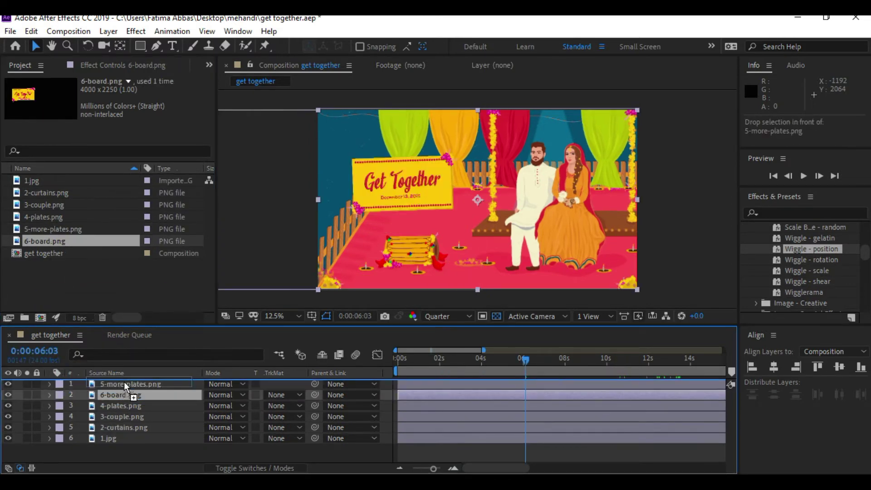
{"action": "key", "text": "p"}
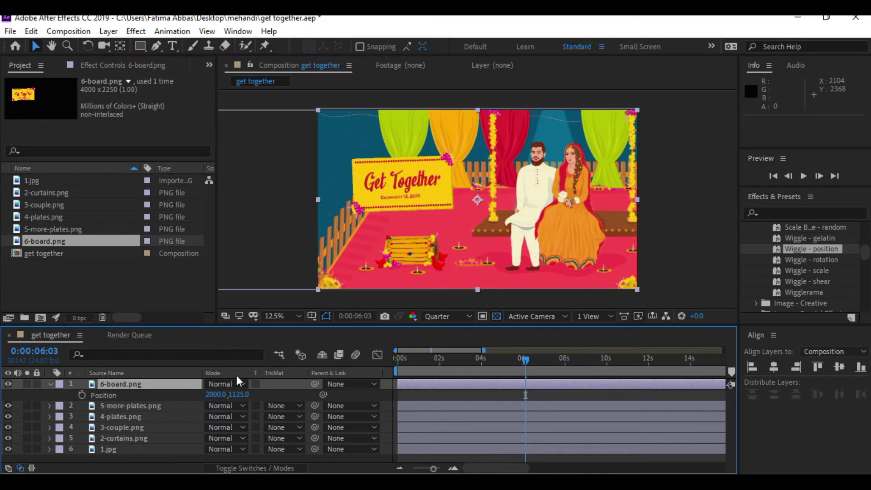
{"action": "left_click", "coordinate": [82, 395]}
At 0:00:03:22, move the board straight up out of the frame and apply Easy Ease to both Position keyframes.
{"action": "left_click_drag", "start_coordinate": [529, 364], "coordinate": [478, 360]}
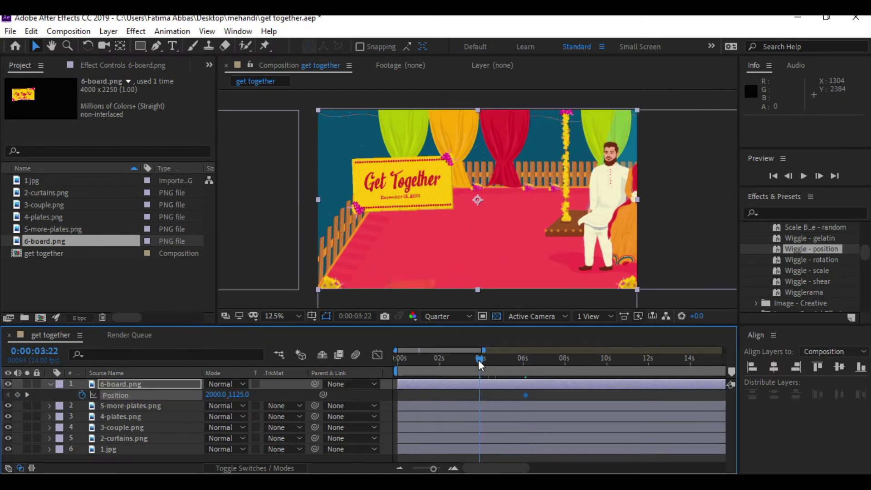
{"action": "left_click_drag", "start_coordinate": [475, 200], "coordinate": [481, 86]}
{"action": "left_click", "coordinate": [526, 395]}
{"action": "right_click", "coordinate": [527, 397]}
{"action": "mouse_move", "coordinate": [590, 387]}
{"action": "left_click", "coordinate": [358, 303]}
{"action": "left_click_drag", "start_coordinate": [505, 358], "coordinate": [596, 358]}
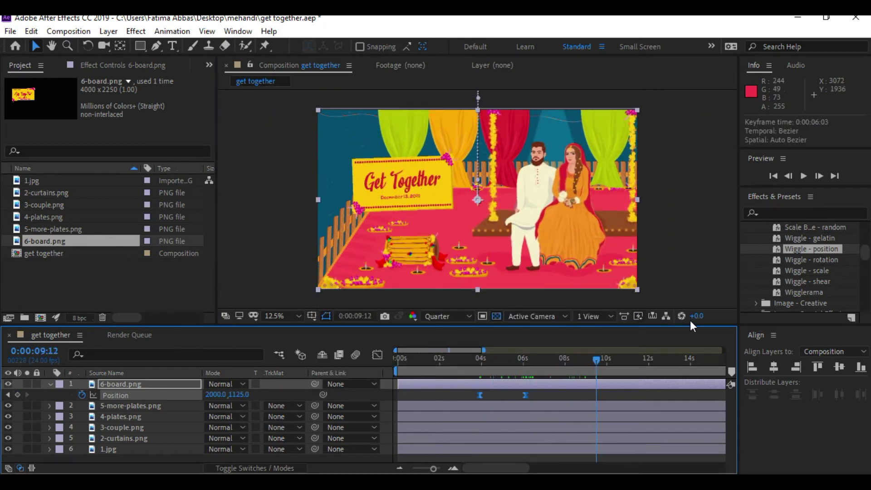
Apply the Wiggle - rotation preset to the board layer and preview its motion.
{"action": "left_click_drag", "start_coordinate": [822, 261], "coordinate": [500, 382]}
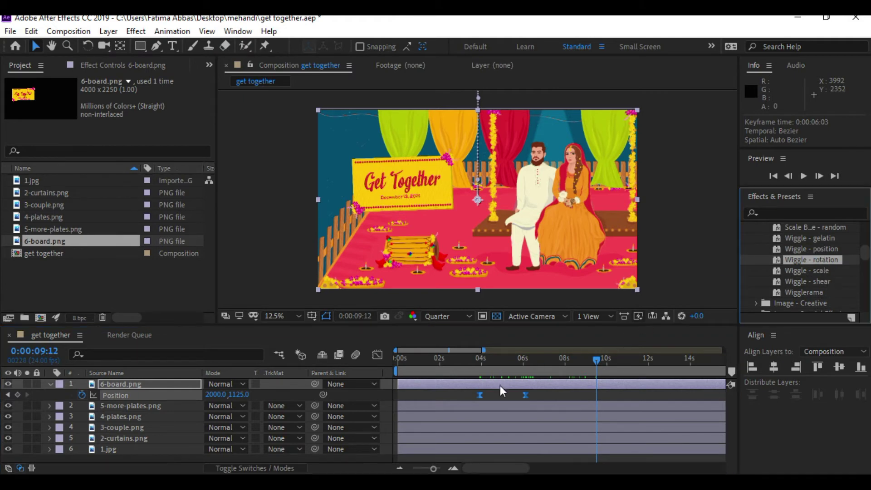
{"action": "left_click_drag", "start_coordinate": [742, 272], "coordinate": [717, 272]}
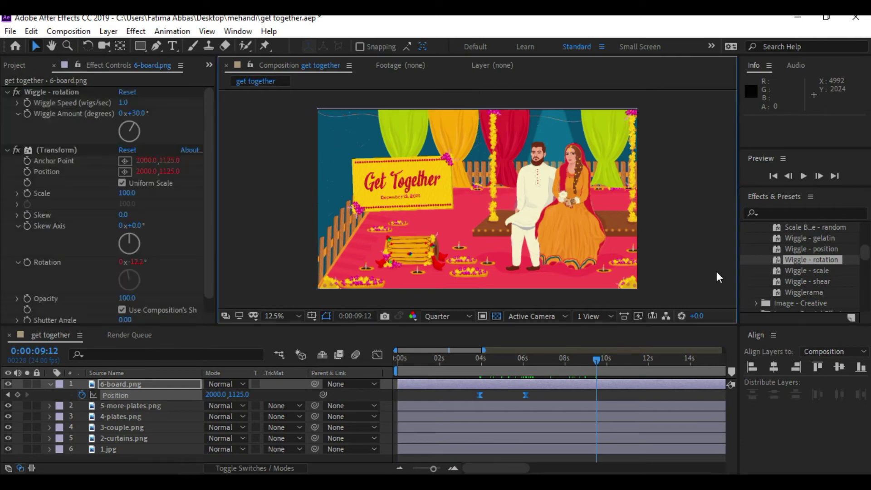
{"action": "left_click", "coordinate": [521, 358]}
{"action": "left_click_drag", "start_coordinate": [495, 358], "coordinate": [593, 359]}
Reduce the board's rotation wiggle by setting Wiggle Amount to -2.0 degrees.
{"action": "left_click", "coordinate": [129, 114]}
{"action": "type", "text": "7"}
{"action": "key", "text": "Return"}
{"action": "left_click_drag", "start_coordinate": [128, 117], "coordinate": [121, 118]}
{"action": "mouse_move", "coordinate": [593, 358]}
{"action": "left_mouse_down"}
{"action": "mouse_move", "coordinate": [508, 358]}
{"action": "mouse_move", "coordinate": [620, 358]}
{"action": "mouse_move", "coordinate": [609, 359]}
{"action": "left_mouse_up"}
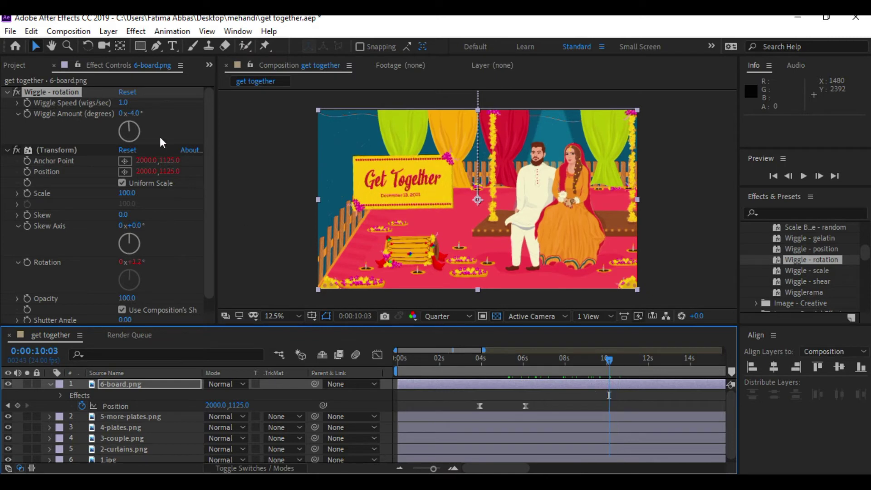
{"action": "left_click_drag", "start_coordinate": [133, 113], "coordinate": [141, 119]}
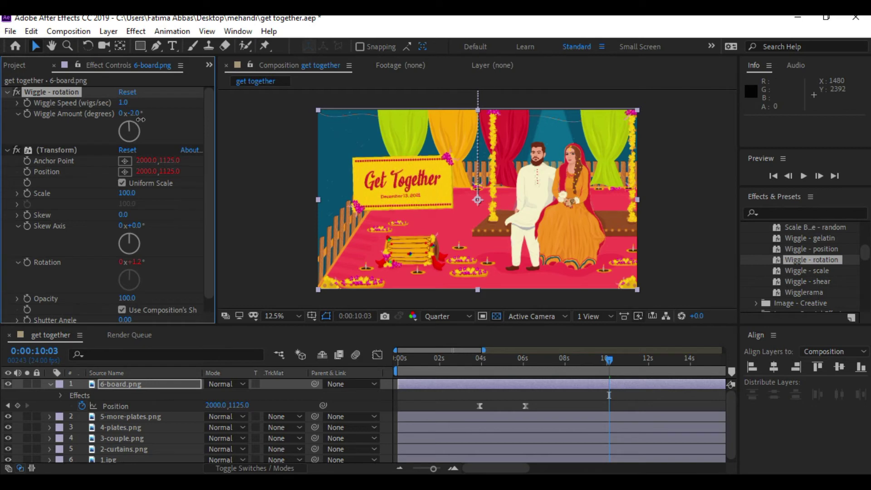
{"action": "left_click_drag", "start_coordinate": [615, 360], "coordinate": [660, 359]}
Create a new shape layer above the board layer for drawing on the upper-left part of the illustration.
{"action": "key", "text": "z"}
{"action": "left_click", "coordinate": [337, 117]}
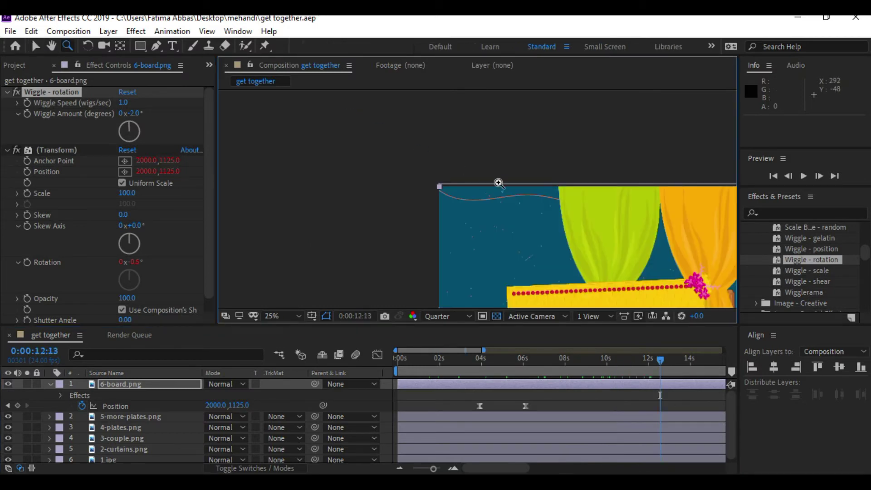
{"action": "left_click", "coordinate": [51, 45]}
{"action": "left_click_drag", "start_coordinate": [536, 219], "coordinate": [362, 167]}
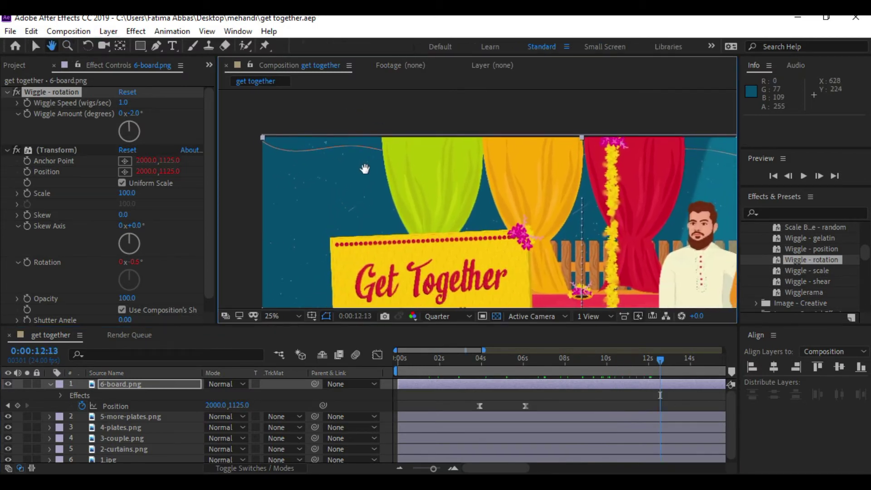
{"action": "left_click", "coordinate": [36, 45]}
{"action": "left_click", "coordinate": [109, 30]}
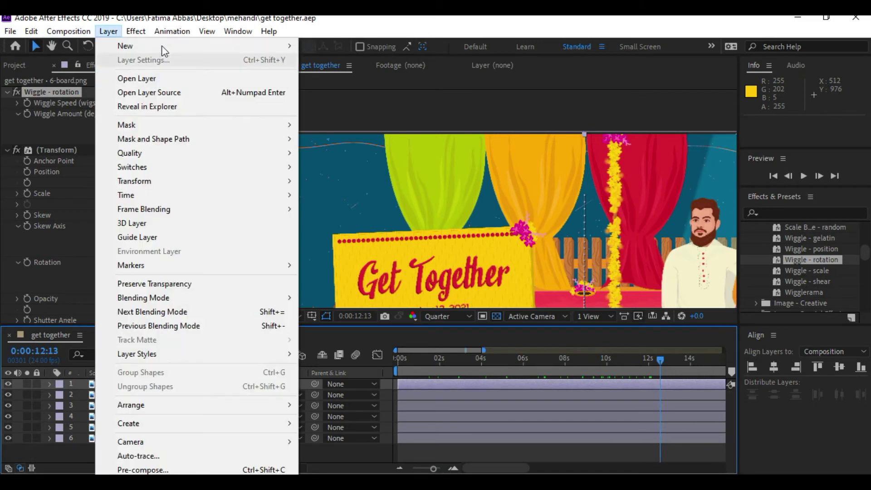
{"action": "mouse_move", "coordinate": [164, 45]}
{"action": "left_click", "coordinate": [336, 116]}
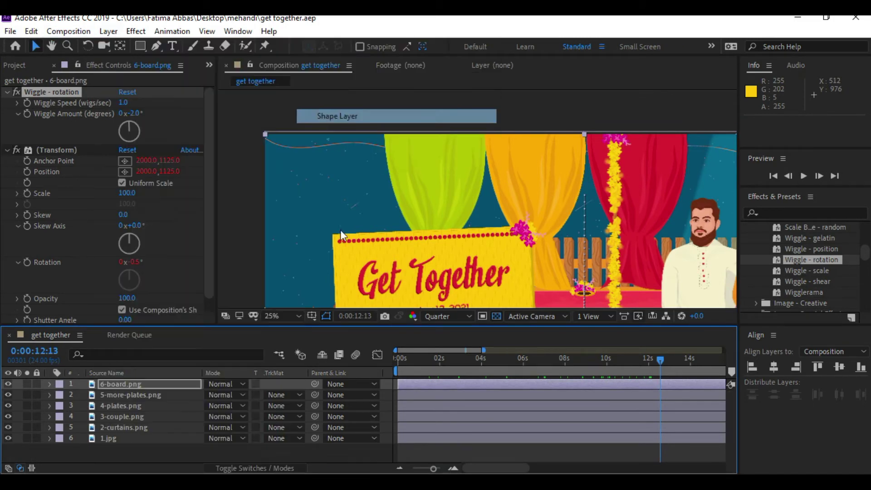
Draw a small red circle with the Ellipse tool on the wavy string in the artwork's upper-left corner and shrink it slightly.
{"action": "left_click", "coordinate": [142, 46]}
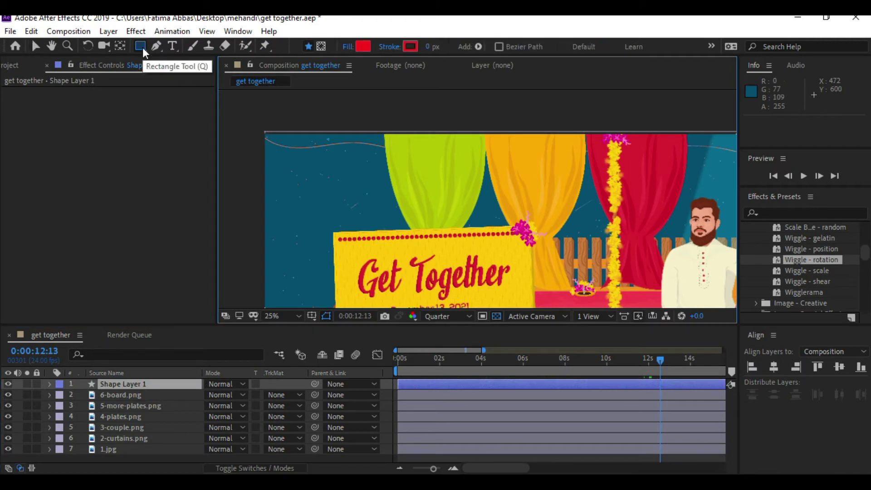
{"action": "left_click", "coordinate": [143, 45]}
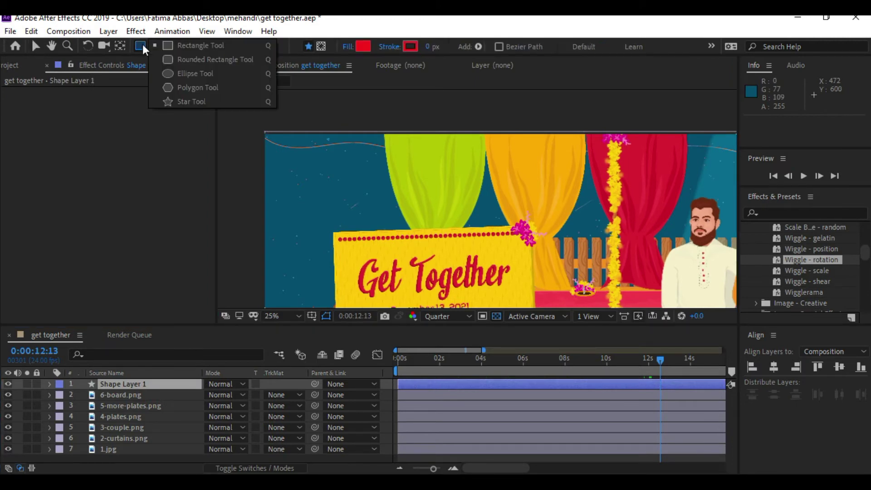
{"action": "left_click", "coordinate": [186, 73]}
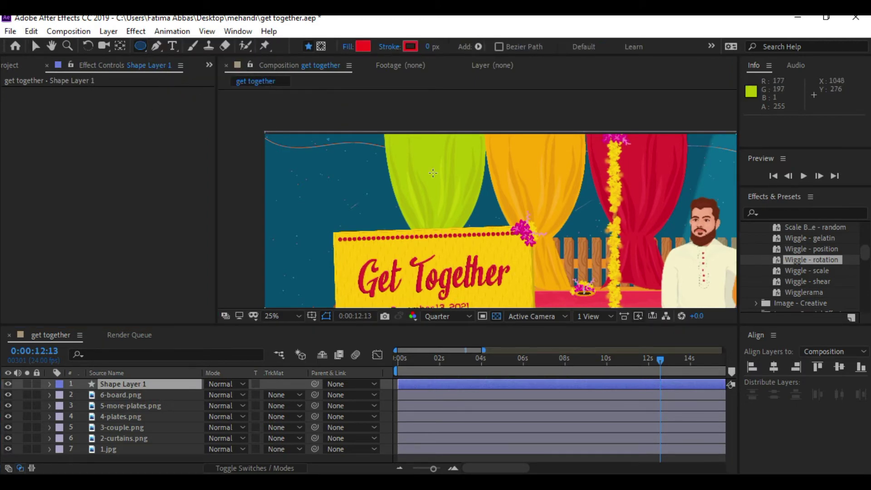
{"action": "left_click", "coordinate": [67, 45]}
{"action": "left_click", "coordinate": [316, 149]}
{"action": "left_click", "coordinate": [141, 45]}
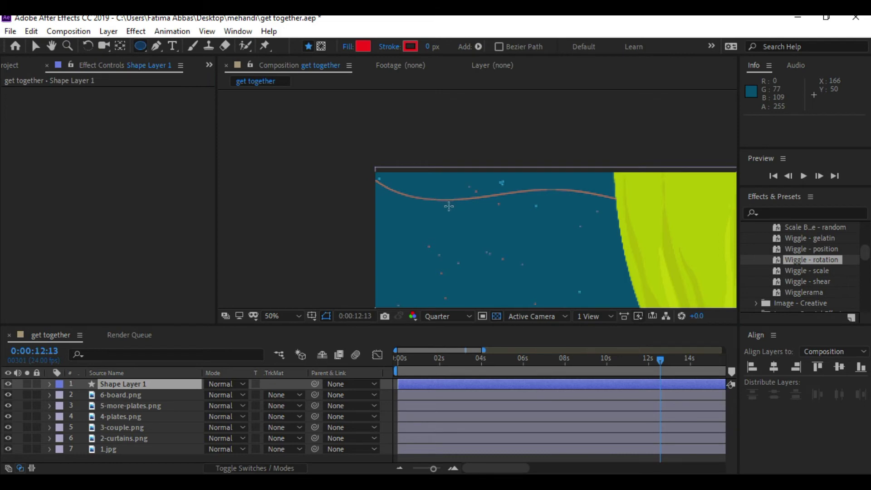
{"action": "left_click_drag", "start_coordinate": [428, 188], "coordinate": [454, 216]}
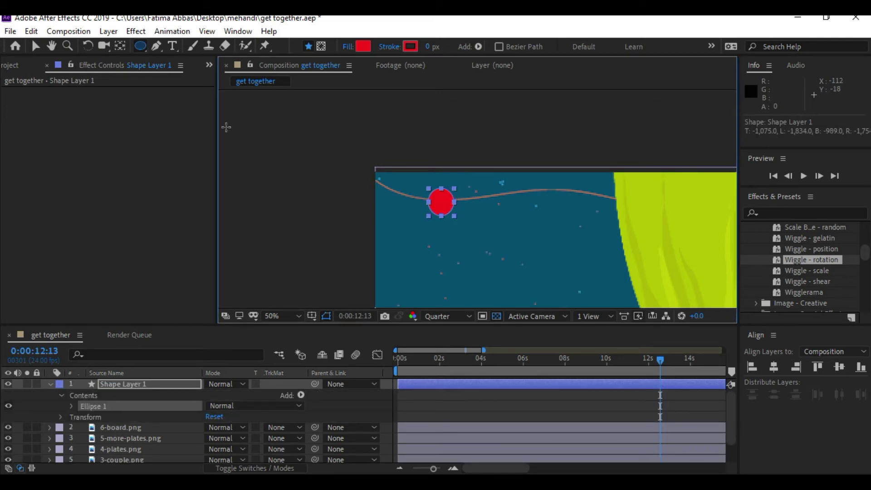
{"action": "left_click", "coordinate": [36, 48]}
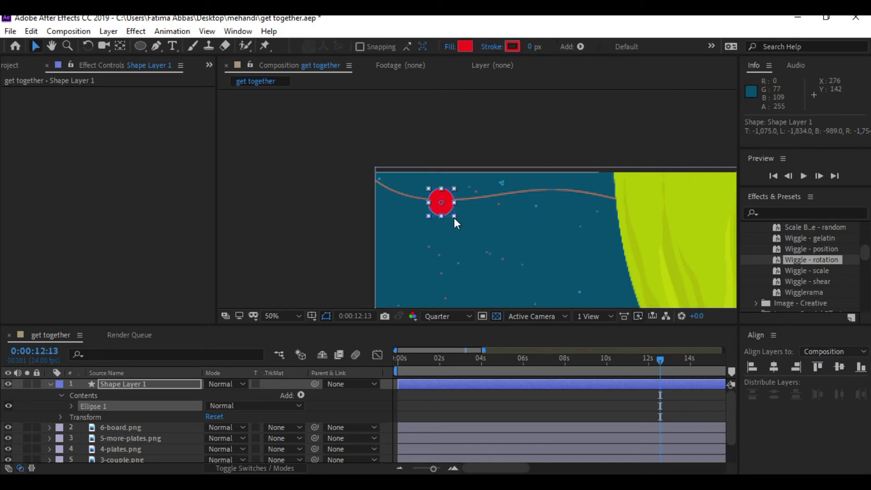
{"action": "left_click_drag", "start_coordinate": [453, 216], "coordinate": [451, 211]}
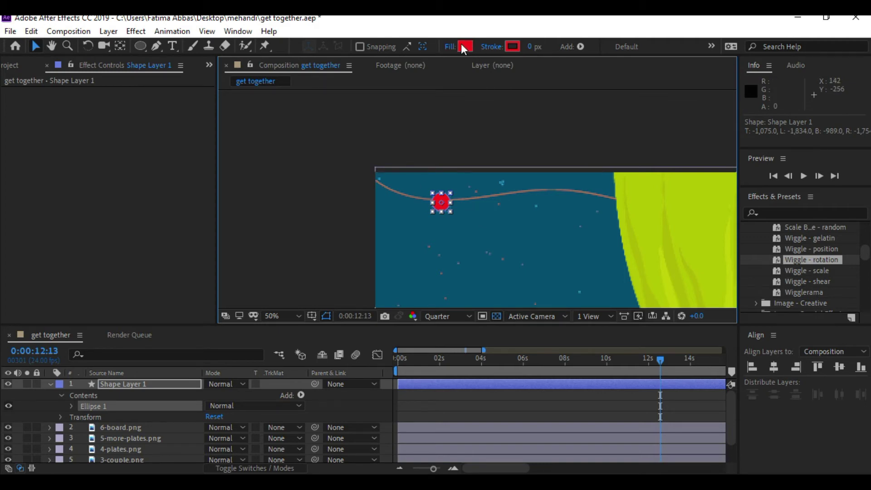
Set the circle's stroke to None and change its fill color to yellow.
{"action": "left_click", "coordinate": [508, 49]}
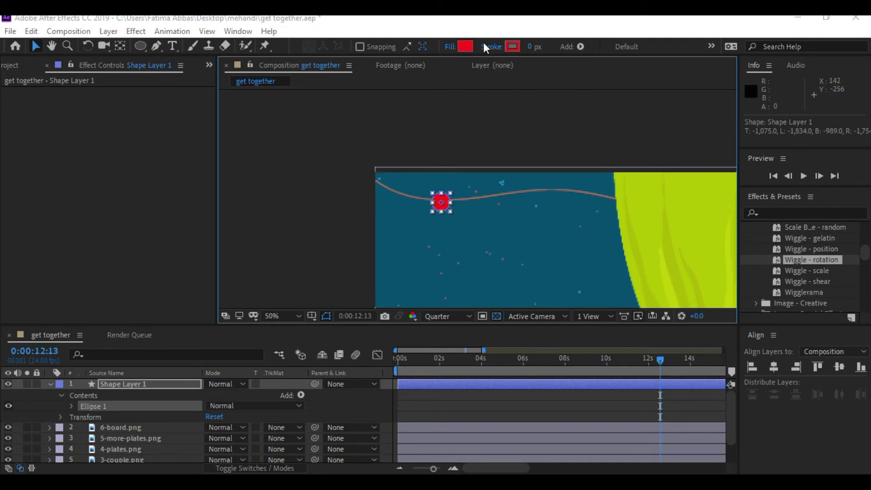
{"action": "left_click", "coordinate": [773, 289]}
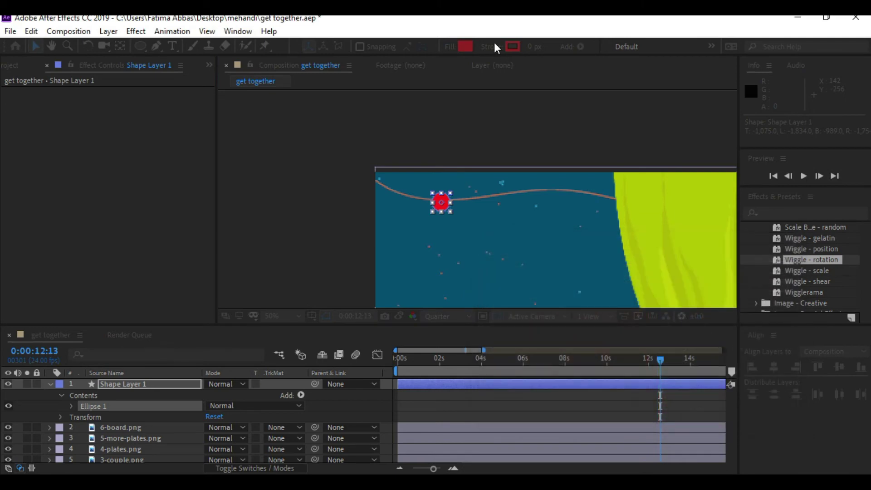
{"action": "left_click", "coordinate": [492, 47]}
{"action": "left_click", "coordinate": [508, 195]}
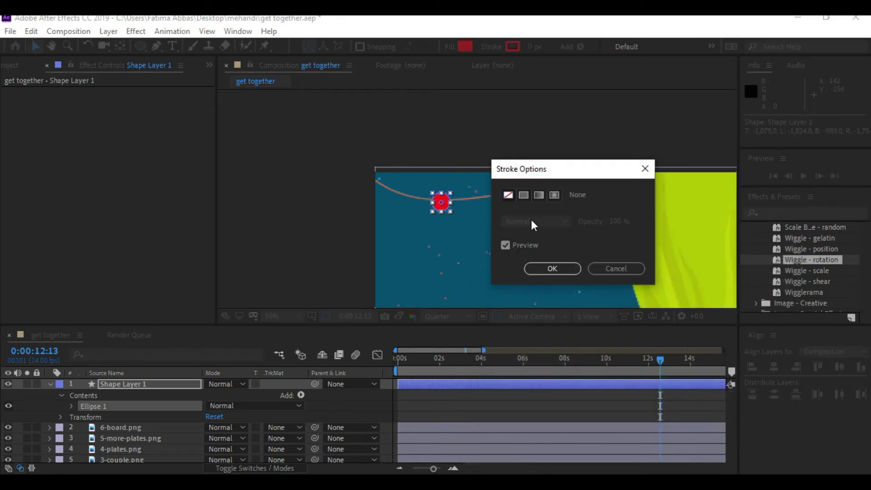
{"action": "left_click", "coordinate": [560, 270]}
{"action": "left_click", "coordinate": [467, 47]}
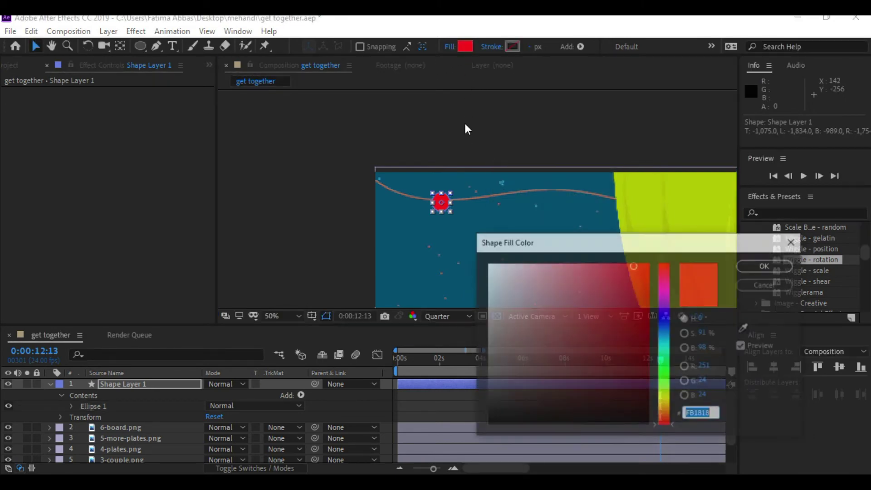
{"action": "left_click_drag", "start_coordinate": [665, 396], "coordinate": [665, 399]}
{"action": "left_click", "coordinate": [766, 265]}
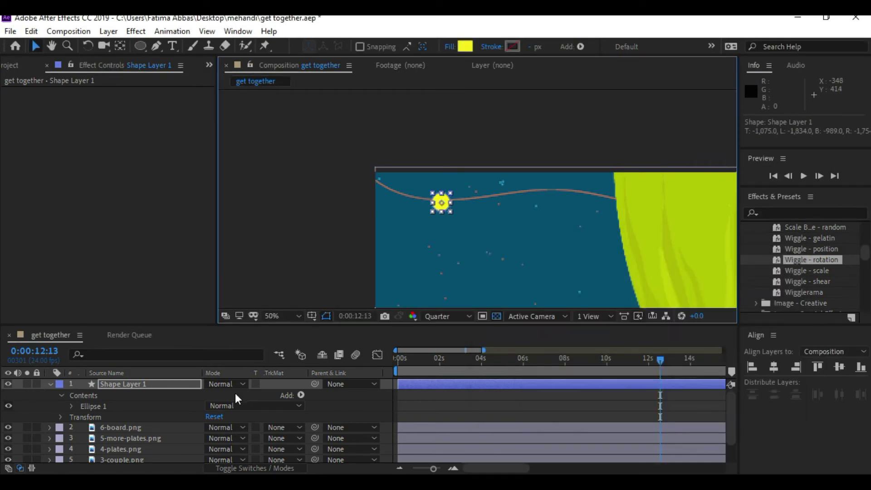
Add Pucker & Bloat to the yellow circle, enable Amount keyframing at 0:00, and move that keyframe to about 1:11.
{"action": "left_click", "coordinate": [301, 395]}
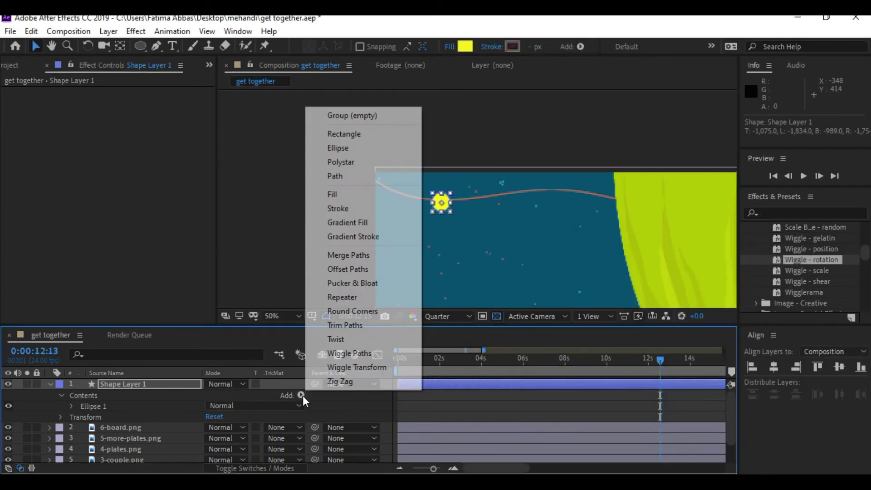
{"action": "left_click", "coordinate": [354, 284]}
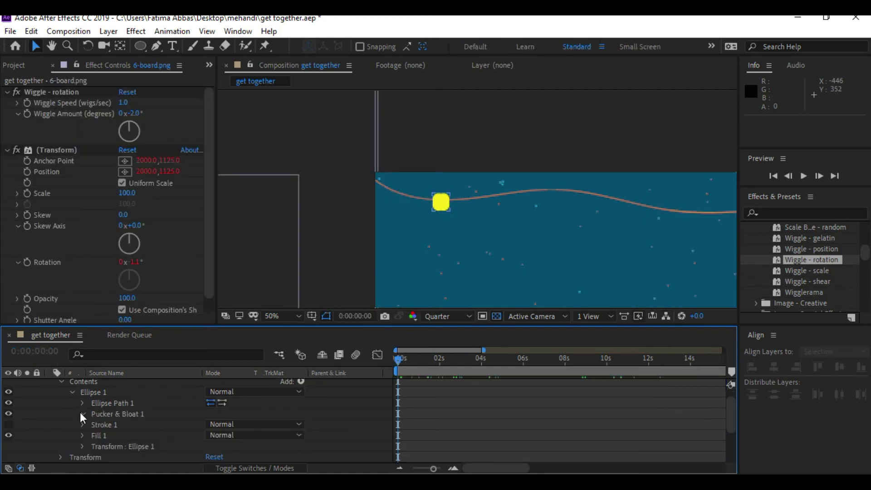
{"action": "left_click", "coordinate": [103, 425]}
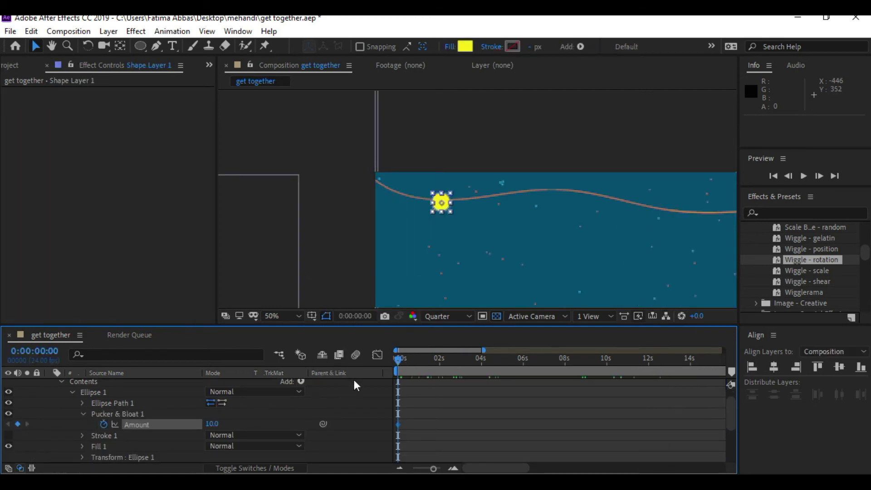
{"action": "left_click_drag", "start_coordinate": [398, 425], "coordinate": [429, 424]}
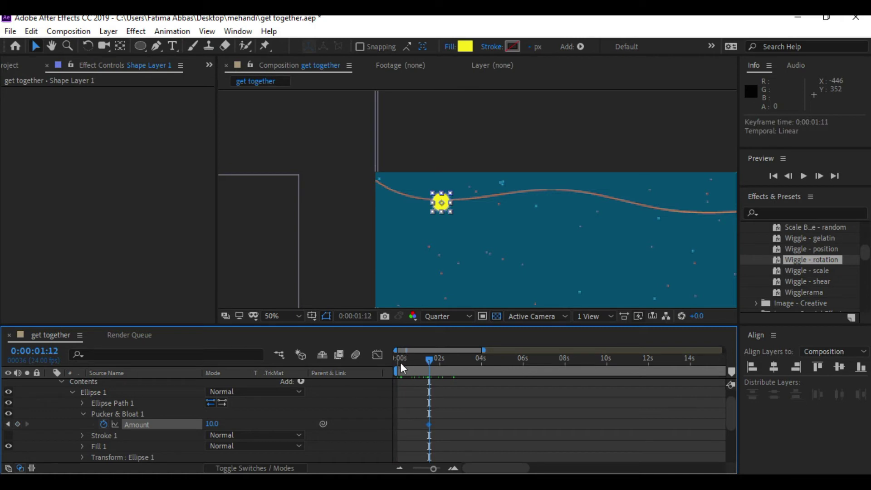
Keyframe the circle's Pucker & Bloat Amount at 0.0 on the first frame and 44.7 at 1:10.
{"action": "left_click_drag", "start_coordinate": [211, 424], "coordinate": [189, 424]}
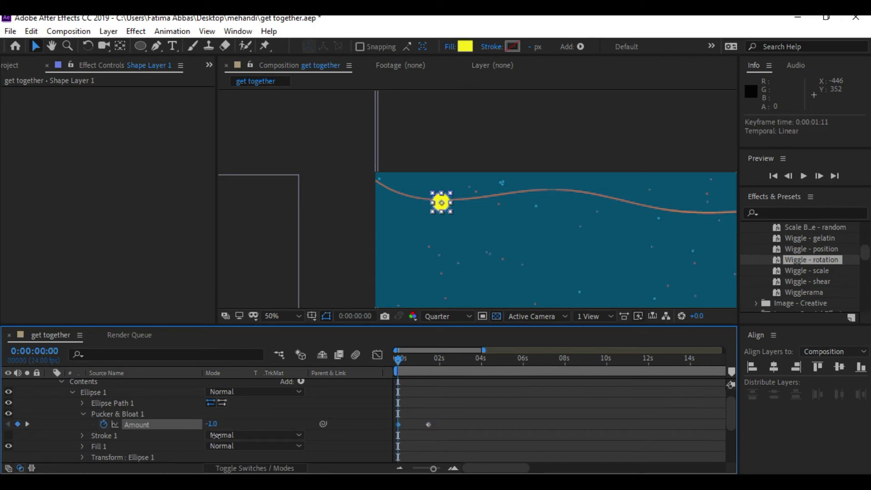
{"action": "left_click_drag", "start_coordinate": [400, 358], "coordinate": [427, 363]}
{"action": "left_click", "coordinate": [483, 291]}
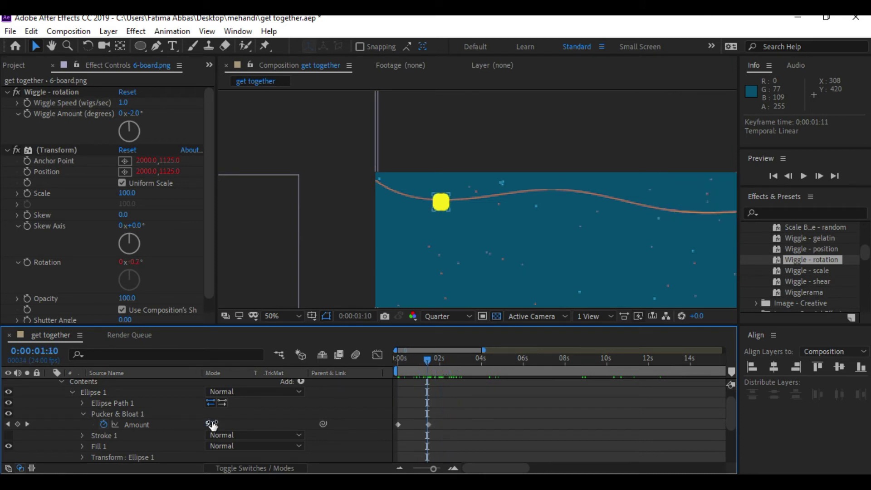
{"action": "left_click_drag", "start_coordinate": [211, 425], "coordinate": [234, 425]}
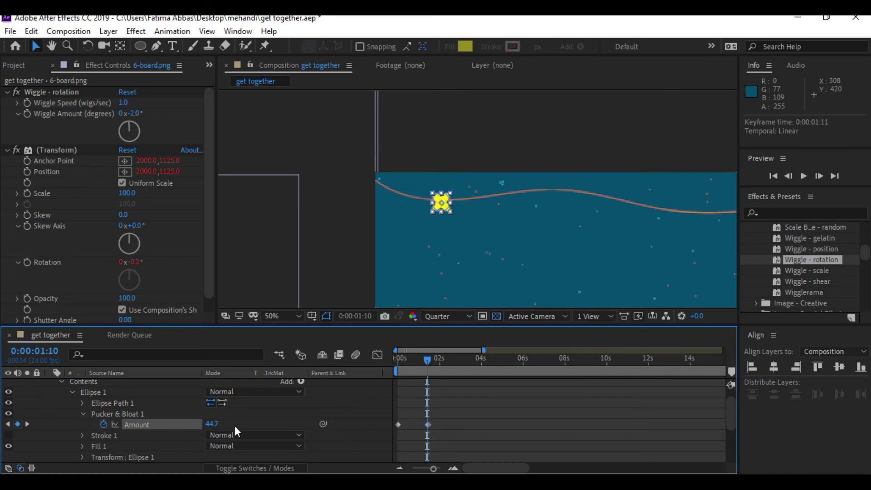
Copy the first Pucker & Bloat Amount keyframe to 3:01.
{"action": "mouse_move", "coordinate": [426, 360]}
{"action": "left_mouse_down"}
{"action": "mouse_move", "coordinate": [377, 361]}
{"action": "mouse_move", "coordinate": [439, 359]}
{"action": "mouse_move", "coordinate": [396, 359]}
{"action": "mouse_move", "coordinate": [411, 359]}
{"action": "left_mouse_up"}
{"action": "left_click", "coordinate": [483, 243]}
{"action": "left_click_drag", "start_coordinate": [443, 359], "coordinate": [462, 359]}
{"action": "left_click", "coordinate": [398, 424]}
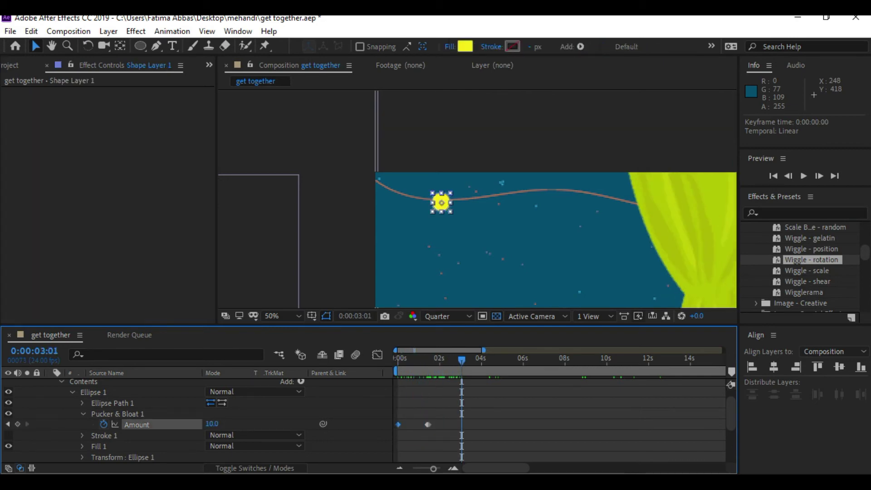
{"action": "key", "text": "ctrl+c"}
{"action": "key", "text": "ctrl+v"}
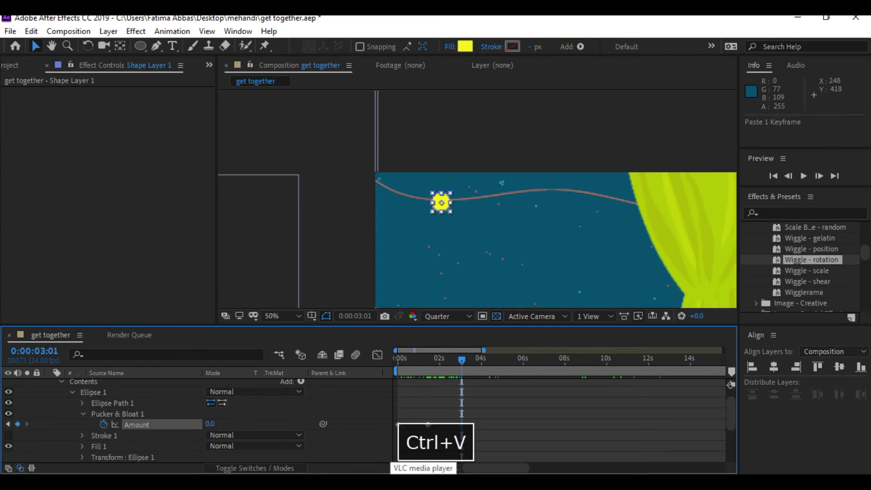
Apply Easy Ease to all three Pucker & Bloat Amount keyframes and save the project.
{"action": "left_click", "coordinate": [398, 424]}
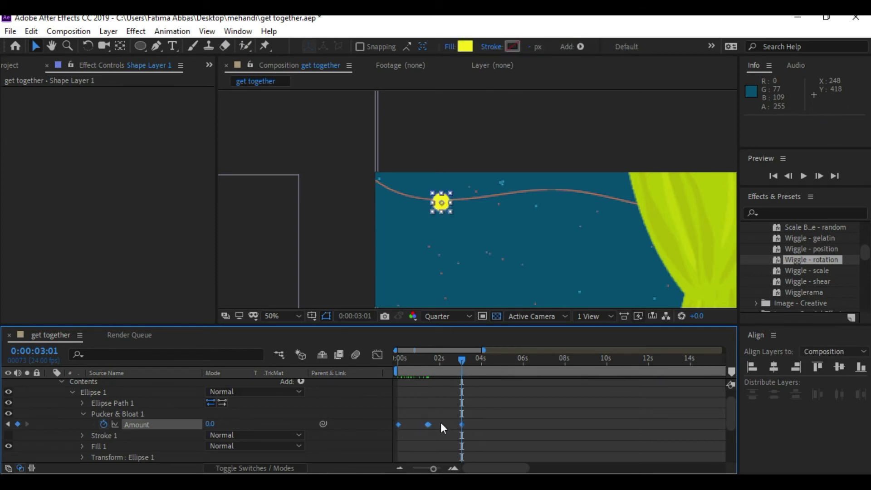
{"action": "right_click", "coordinate": [427, 425]}
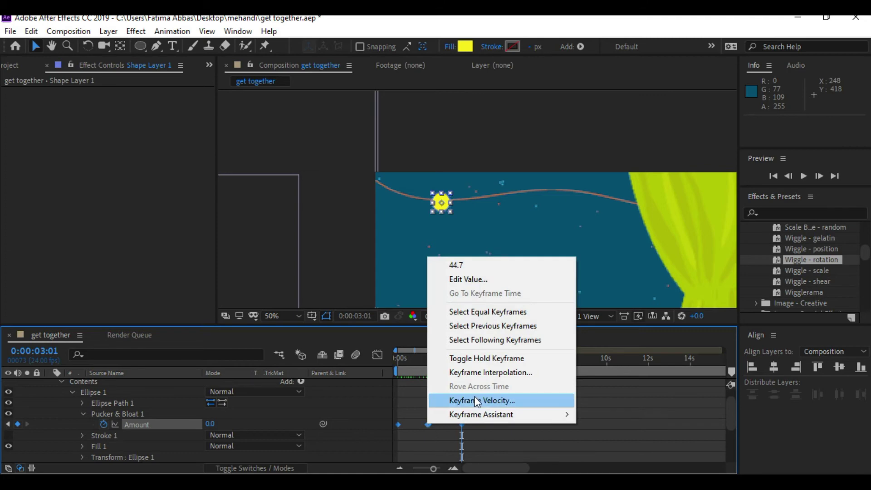
{"action": "mouse_move", "coordinate": [486, 419]}
{"action": "left_click", "coordinate": [627, 331]}
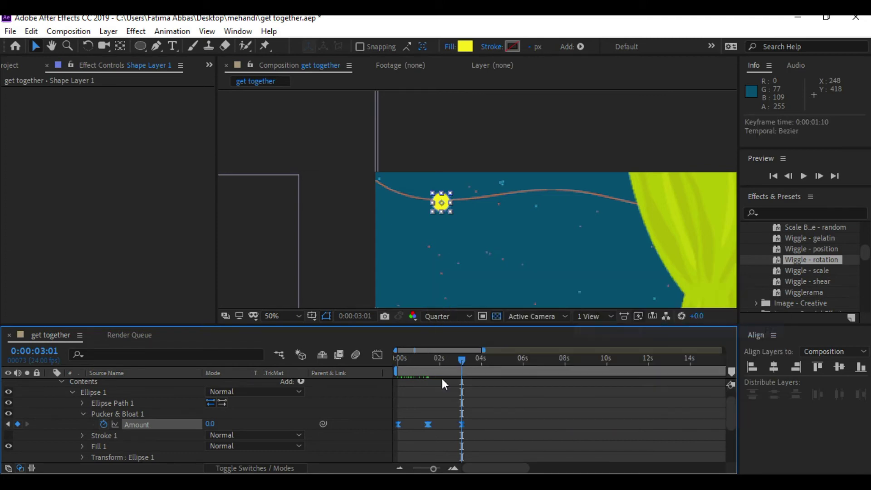
{"action": "key", "text": "ctrl+s"}
Reveal Shape Layer 1's transform properties and set an Opacity keyframe of 100% at 1:10.
{"action": "key", "text": "Home"}
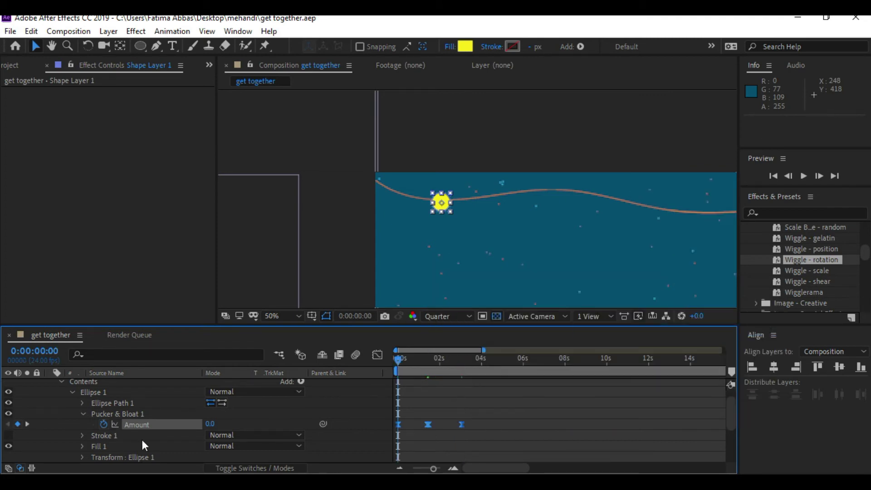
{"action": "key", "text": "t"}
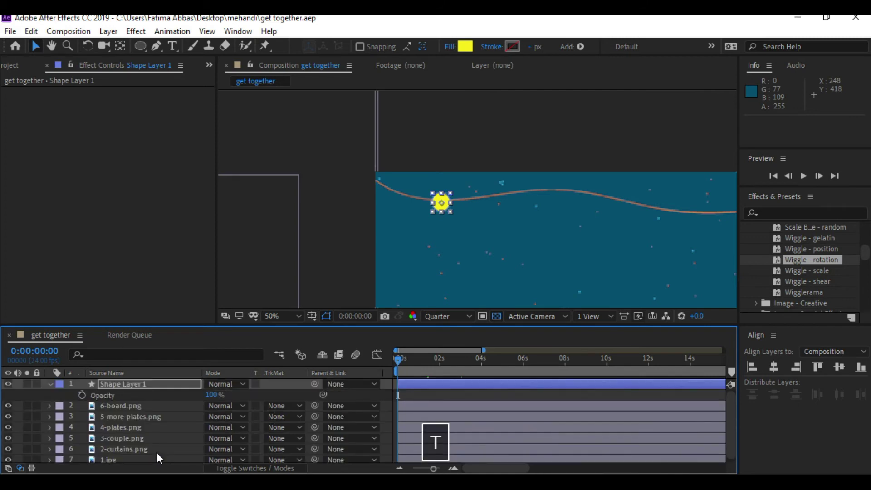
{"action": "left_click", "coordinate": [50, 385]}
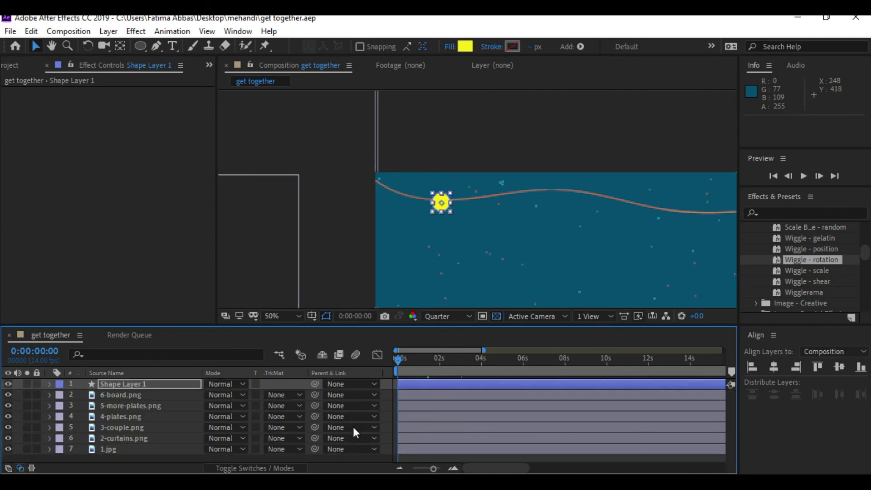
{"action": "left_click", "coordinate": [50, 385]}
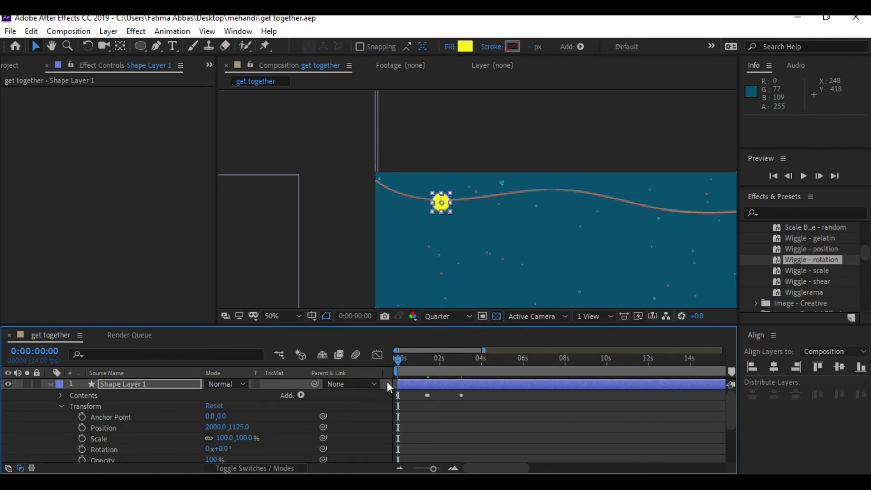
{"action": "left_click", "coordinate": [430, 361]}
{"action": "key", "text": "Page_Up"}
{"action": "key", "text": "Page_Up"}
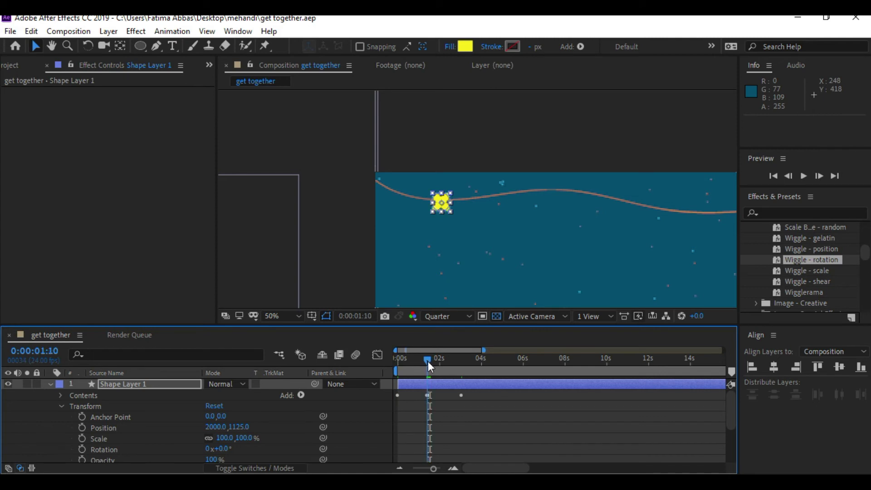
{"action": "left_click", "coordinate": [82, 460]}
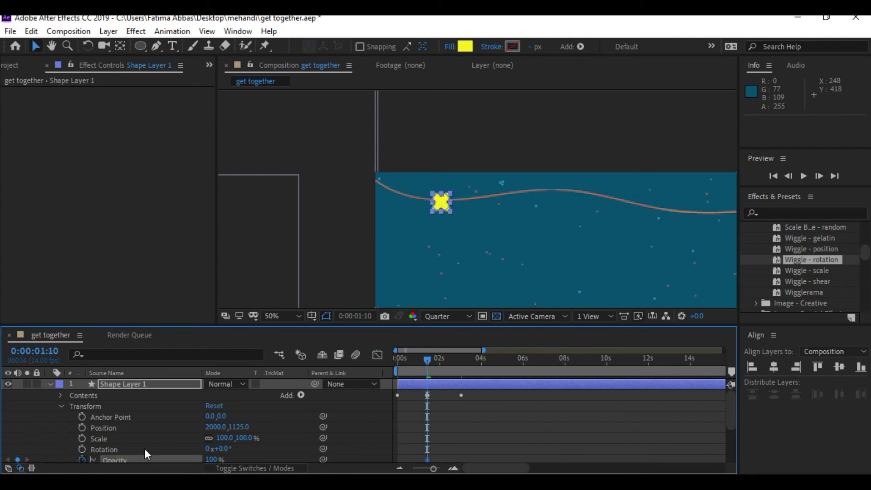
Lower Shape Layer 1's Opacity to 35% on the first frame and 38% at 3:02.
{"action": "left_click", "coordinate": [393, 360]}
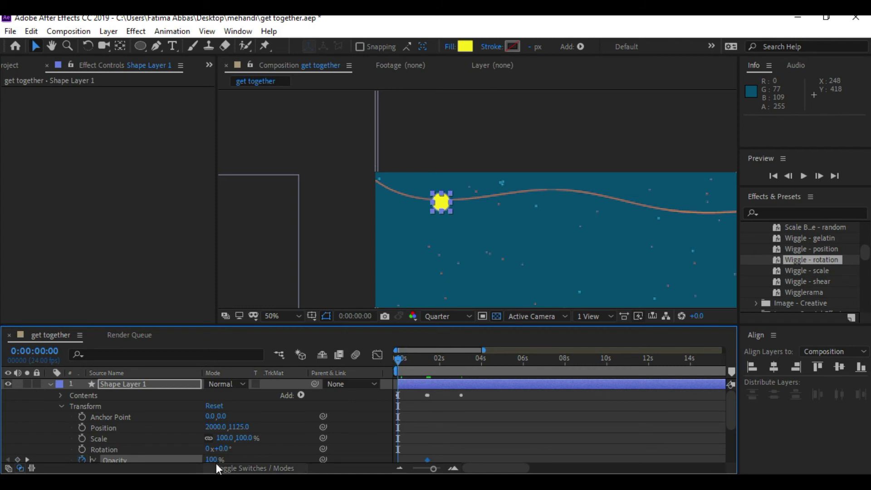
{"action": "left_click_drag", "start_coordinate": [204, 461], "coordinate": [195, 466]}
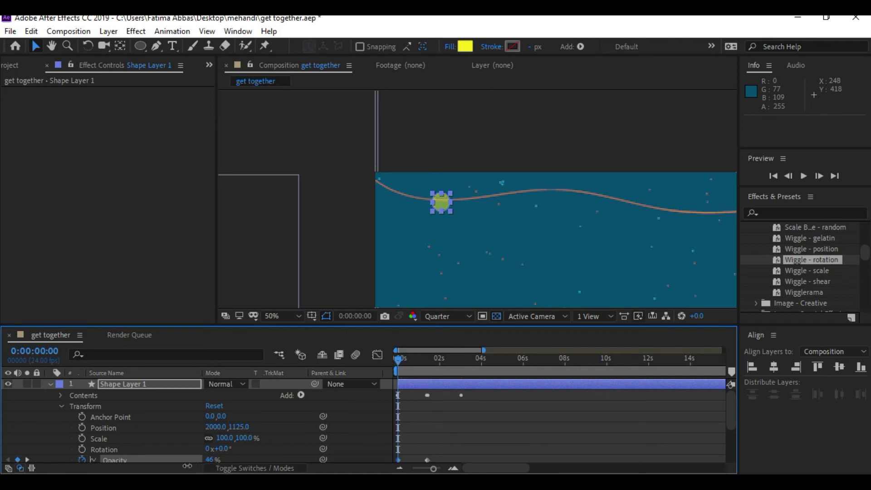
{"action": "left_click", "coordinate": [464, 362]}
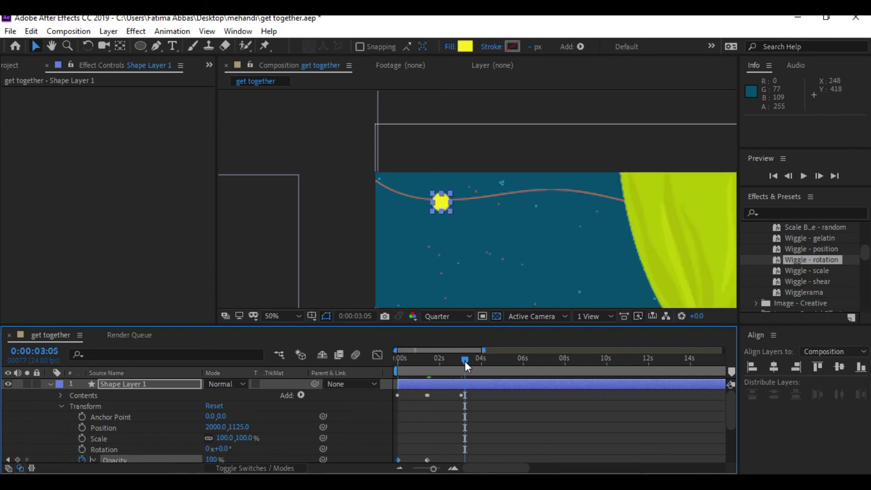
{"action": "left_click_drag", "start_coordinate": [210, 460], "coordinate": [184, 468]}
Apply Easy Ease to Shape Layer 1's three Opacity keyframes and preview the animation from the first frame.
{"action": "left_click_drag", "start_coordinate": [478, 459], "coordinate": [386, 462]}
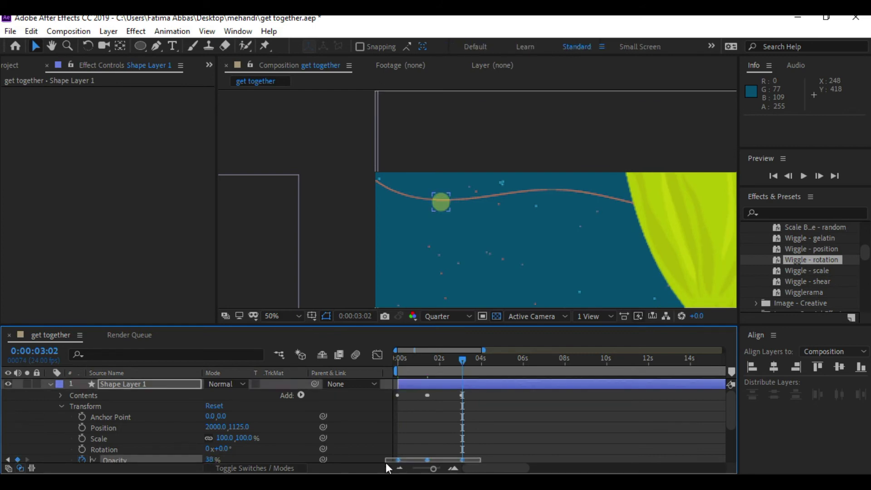
{"action": "right_click", "coordinate": [462, 460]}
{"action": "mouse_move", "coordinate": [507, 450]}
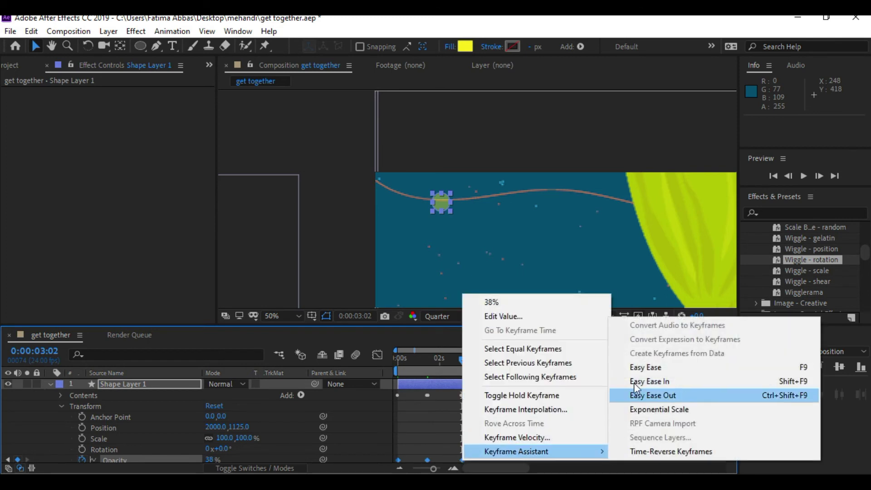
{"action": "left_click", "coordinate": [637, 369]}
{"action": "left_click_drag", "start_coordinate": [463, 360], "coordinate": [400, 359]}
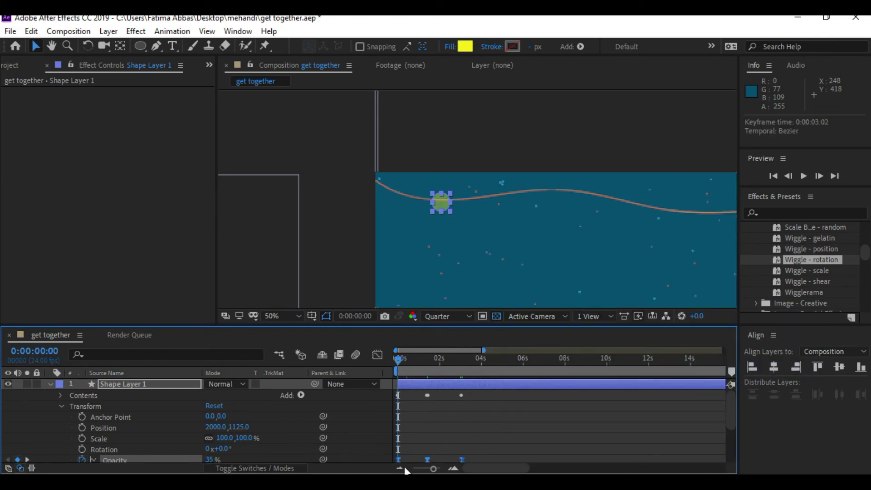
{"action": "key", "text": "space"}
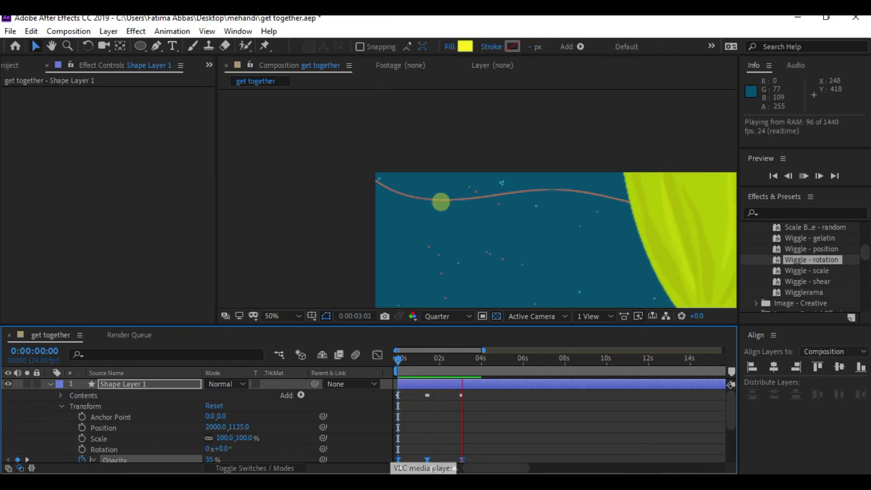
{"action": "key", "text": "space"}
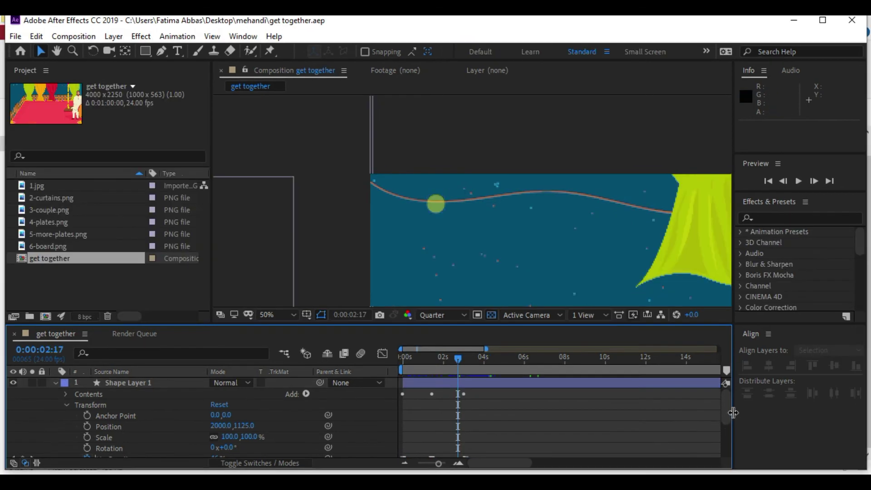
Add the expression loopOut(); to Shape Layer 1's Opacity and scrub past the last keyframe to check it.
{"action": "scroll", "coordinate": [726, 411], "scroll_direction": "down", "scroll_amount": 3}
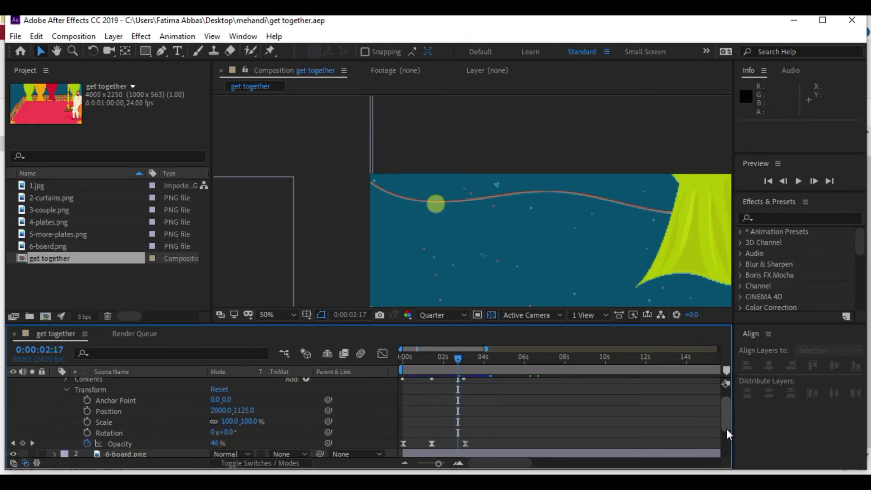
{"action": "left_click", "coordinate": [101, 423]}
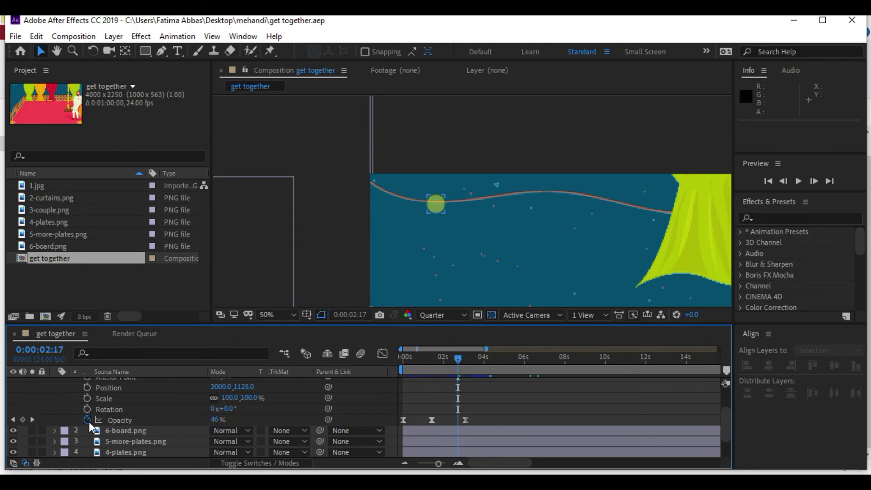
{"action": "left_click", "coordinate": [87, 420], "text": "alt"}
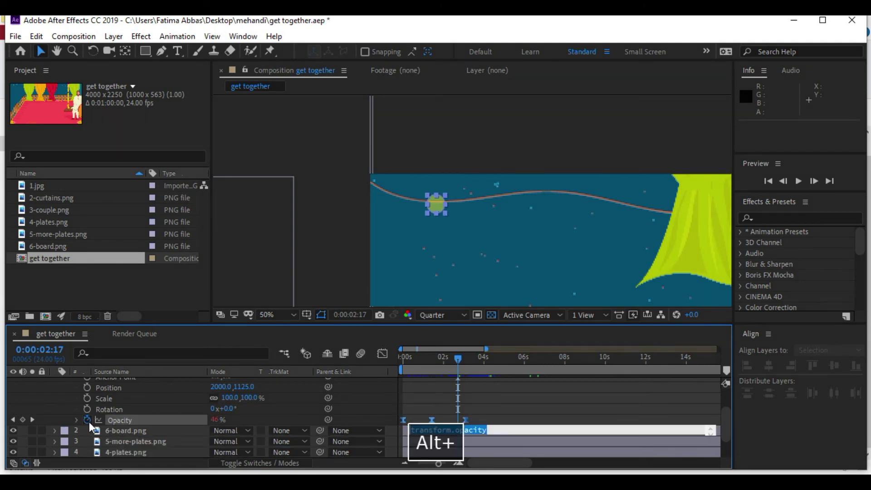
{"action": "type", "text": "loop"}
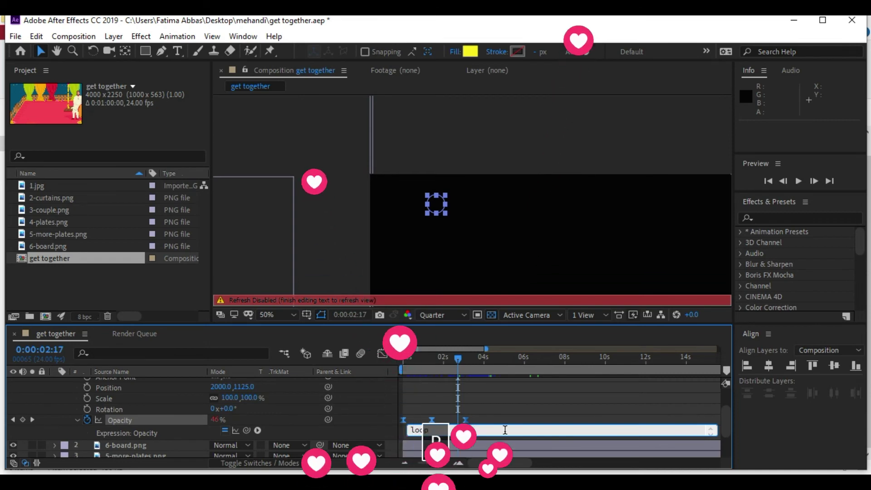
{"action": "type", "text": "Out"}
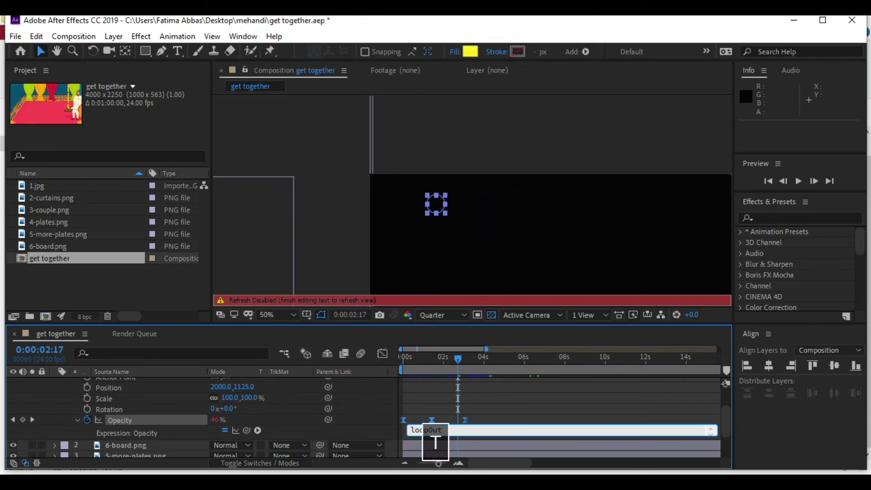
{"action": "type", "text": "();"}
{"action": "left_click", "coordinate": [472, 356]}
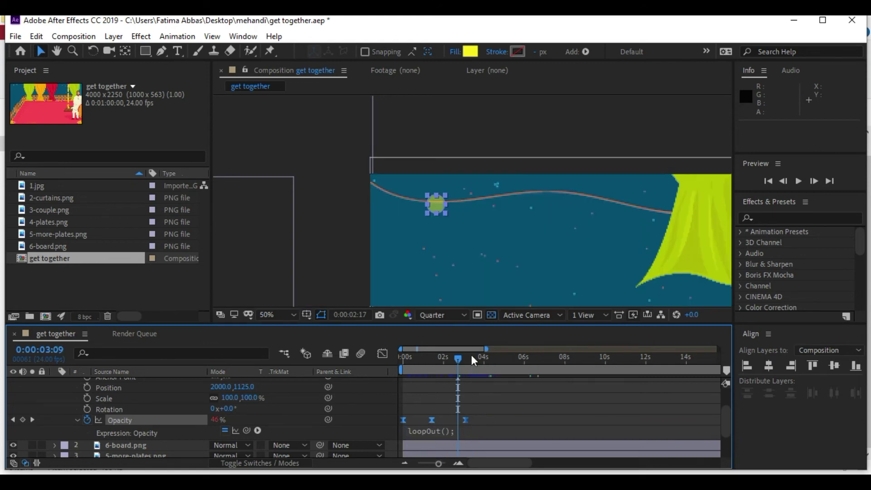
{"action": "mouse_move", "coordinate": [472, 357]}
{"action": "left_mouse_down"}
{"action": "mouse_move", "coordinate": [576, 356]}
{"action": "mouse_move", "coordinate": [383, 353]}
{"action": "mouse_move", "coordinate": [481, 352]}
{"action": "left_mouse_up"}
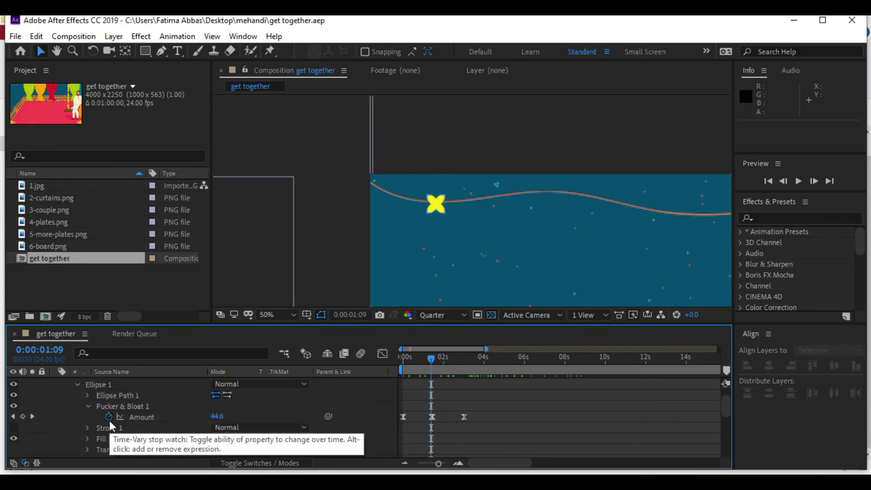
Add the expression loopOut(); to Pucker & Bloat 1's Amount and scrub around the last keyframe to check the loop.
{"action": "left_click", "coordinate": [109, 417], "text": "alt"}
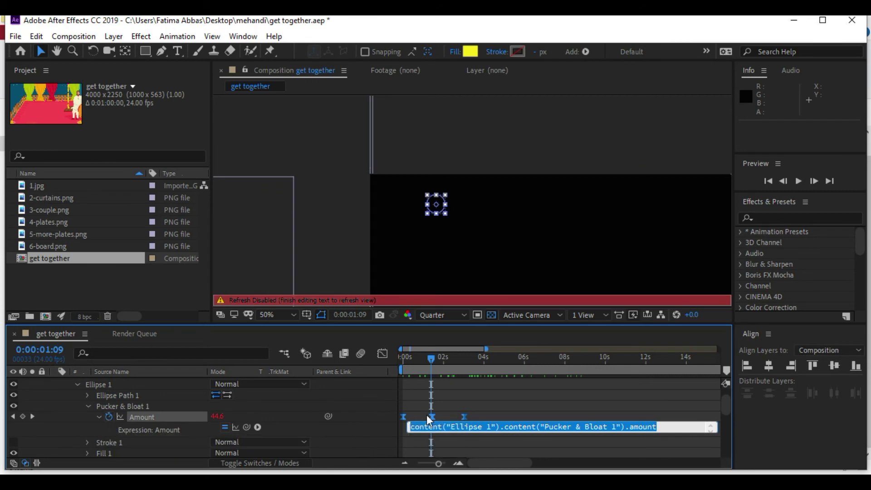
{"action": "type", "text": "loop"}
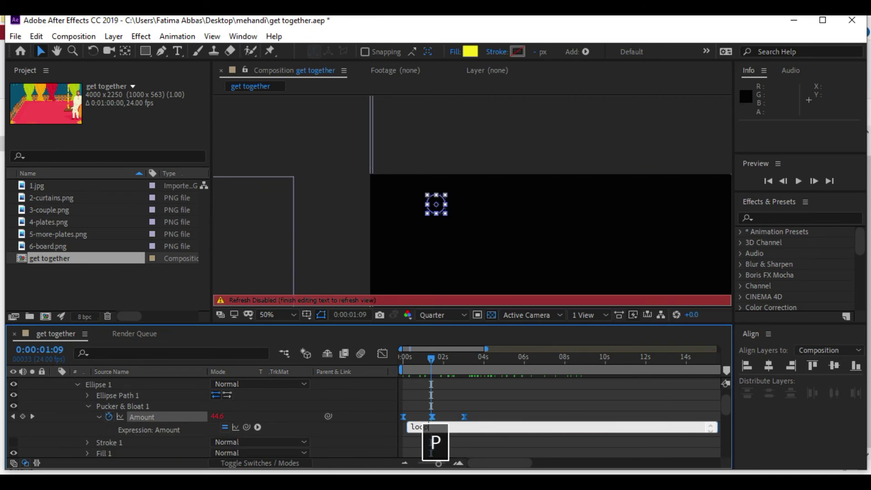
{"action": "type", "text": "Out();"}
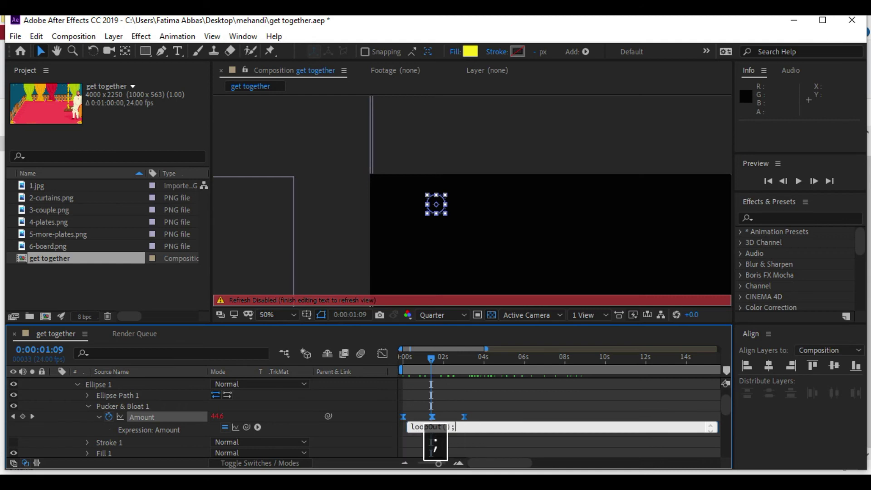
{"action": "left_click", "coordinate": [469, 361]}
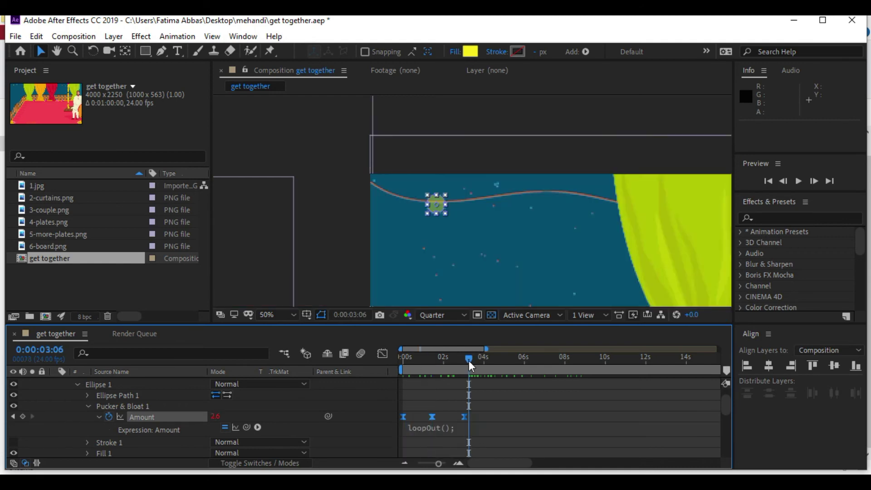
{"action": "mouse_move", "coordinate": [469, 360]}
{"action": "left_mouse_down"}
{"action": "mouse_move", "coordinate": [550, 360]}
{"action": "mouse_move", "coordinate": [464, 359]}
{"action": "left_mouse_up"}
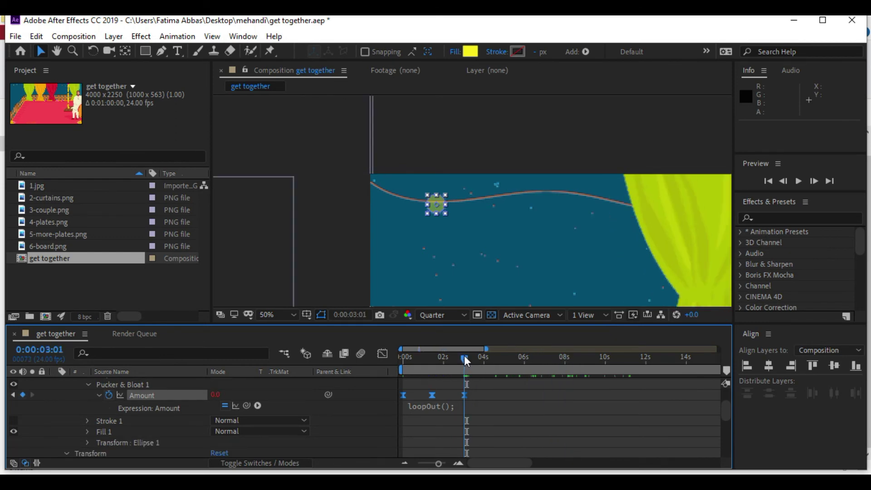
Stretch the Pucker & Bloat Amount keyframes so the last falls at about 5.5 seconds, check the slower pulse, and save the project.
{"action": "left_click_drag", "start_coordinate": [472, 393], "coordinate": [390, 391]}
{"action": "mouse_move", "coordinate": [464, 394]}
{"action": "left_click_drag", "start_coordinate": [465, 394], "coordinate": [515, 394]}
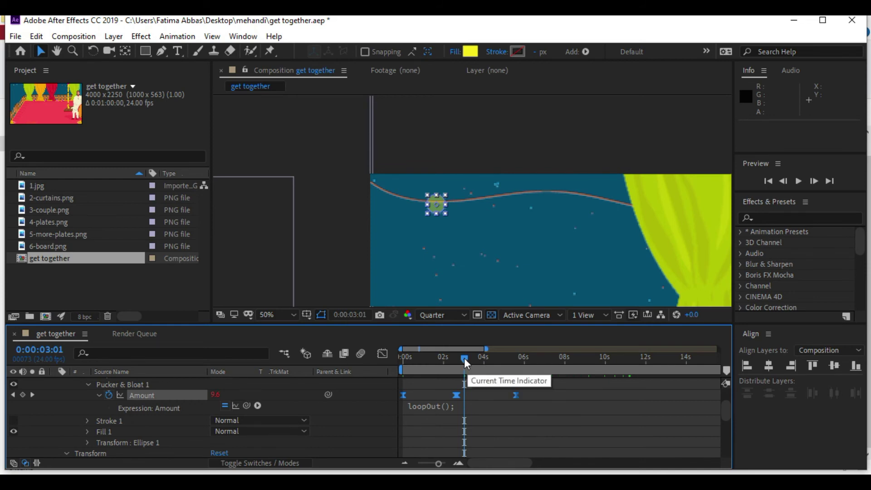
{"action": "mouse_move", "coordinate": [465, 358]}
{"action": "left_mouse_down"}
{"action": "mouse_move", "coordinate": [402, 358]}
{"action": "mouse_move", "coordinate": [468, 358]}
{"action": "left_mouse_up"}
{"action": "key", "text": "minus"}
{"action": "scroll", "coordinate": [61, 395], "scroll_direction": "up", "scroll_amount": 2}
{"action": "key", "text": "ctrl+s"}
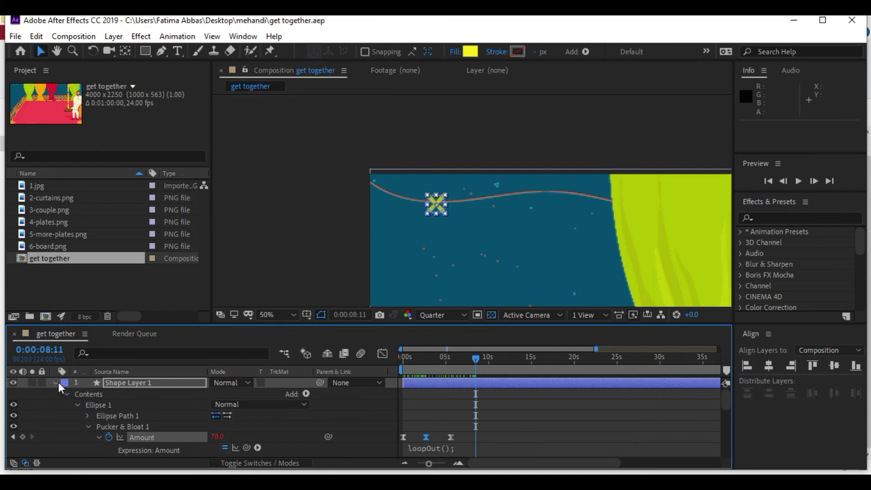
{"action": "left_click", "coordinate": [55, 382]}
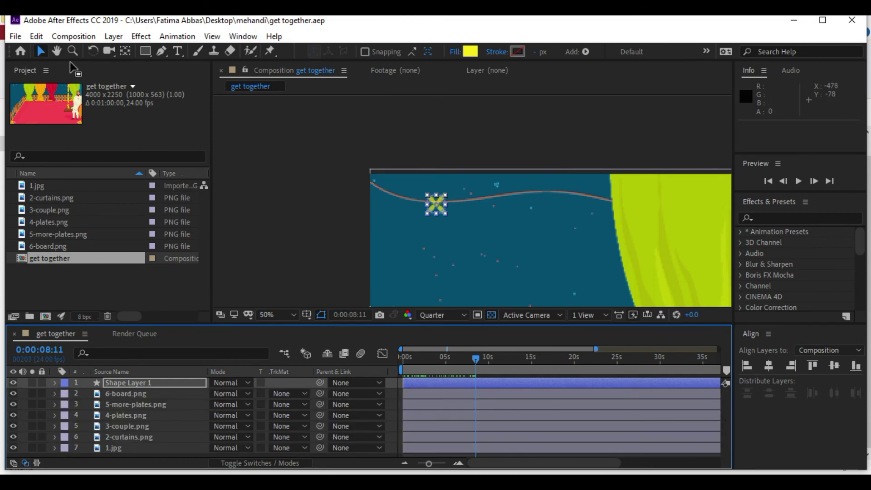
Duplicate Shape Layer 1 and place the copy further along the string before the green curtain, at about position 2320, 1087.
{"action": "key", "text": "h"}
{"action": "mouse_move", "coordinate": [558, 206]}
{"action": "left_mouse_down"}
{"action": "mouse_move", "coordinate": [459, 189]}
{"action": "mouse_move", "coordinate": [403, 166]}
{"action": "mouse_move", "coordinate": [422, 150]}
{"action": "left_mouse_up"}
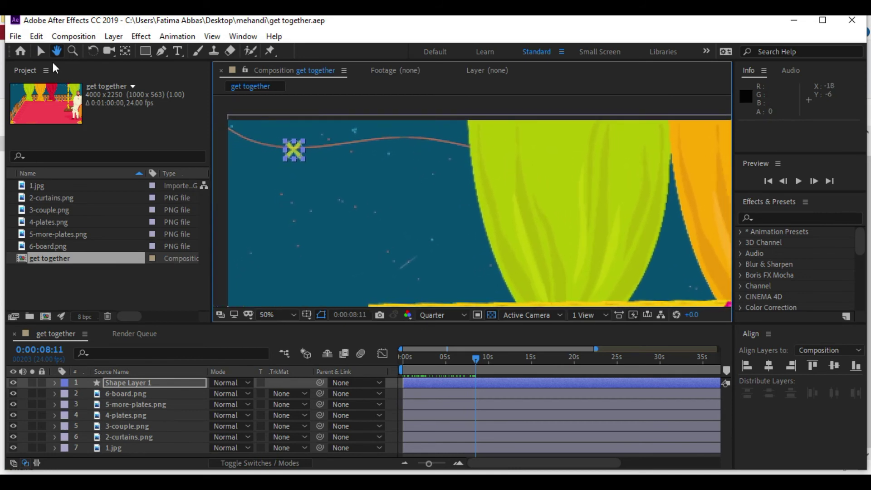
{"action": "left_click", "coordinate": [37, 48]}
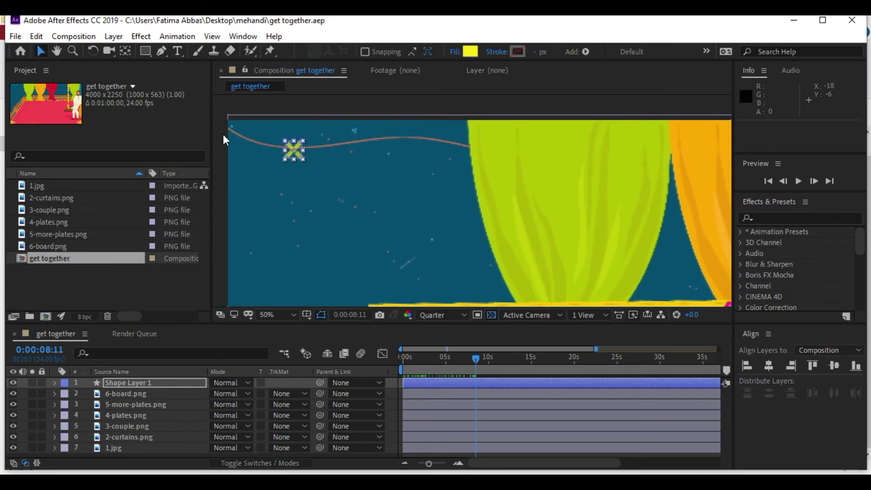
{"action": "left_click", "coordinate": [127, 383]}
{"action": "key", "text": "ctrl+c"}
{"action": "key", "text": "ctrl+v"}
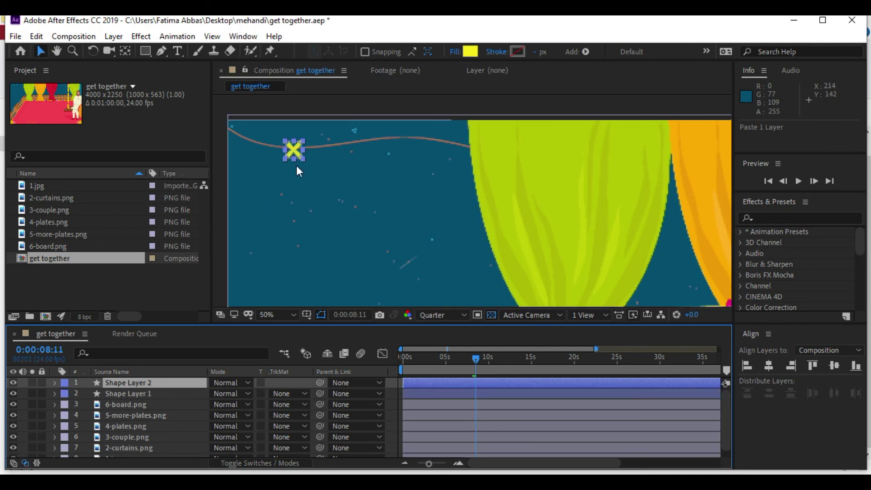
{"action": "left_click_drag", "start_coordinate": [295, 153], "coordinate": [404, 138]}
{"action": "key", "text": "Right"}
{"action": "key", "text": "Right"}
{"action": "key", "text": "Right"}
{"action": "key", "text": "Right"}
{"action": "key", "text": "Right"}
{"action": "key", "text": "Right"}
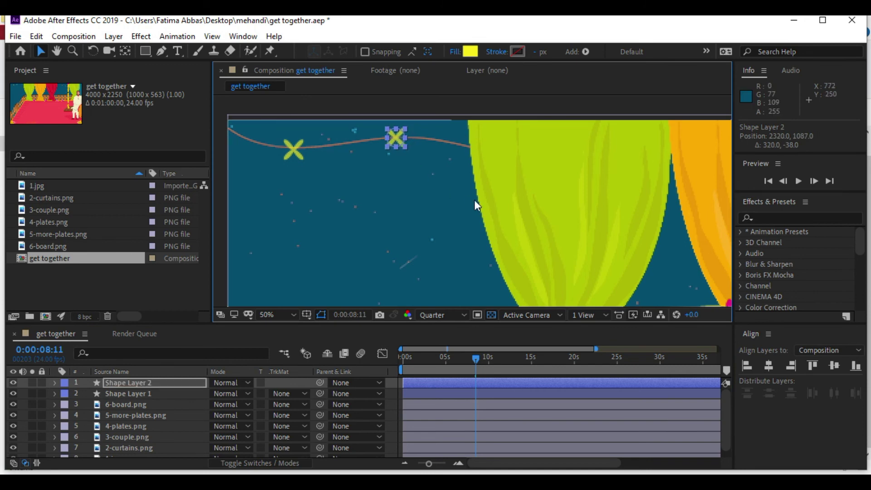
Paste two more copies of the light shape and move them further along the string.
{"action": "left_click", "coordinate": [72, 51]}
{"action": "left_click", "coordinate": [540, 213], "text": "alt"}
{"action": "key", "text": "v"}
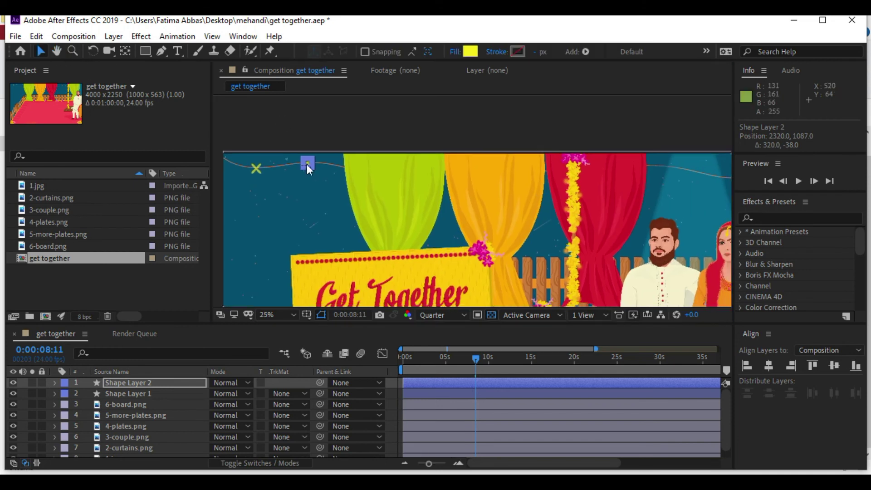
{"action": "key", "text": "ctrl+v"}
{"action": "left_click", "coordinate": [437, 191]}
{"action": "left_click", "coordinate": [307, 170]}
{"action": "scroll", "coordinate": [307, 170], "scroll_direction": "up", "scroll_amount": 1}
{"action": "left_click_drag", "start_coordinate": [436, 194], "coordinate": [503, 157]}
{"action": "left_click", "coordinate": [320, 164]}
{"action": "key", "text": "ctrl+v"}
{"action": "scroll", "coordinate": [320, 164], "scroll_direction": "up", "scroll_amount": 1}
{"action": "key", "text": "h"}
{"action": "scroll", "coordinate": [302, 171], "scroll_direction": "right", "scroll_amount": 5}
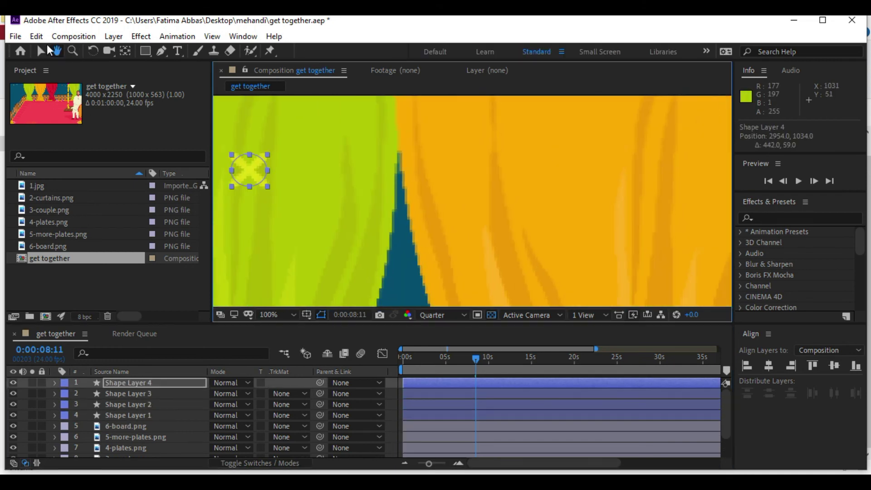
Paste further light copies along the string between the red and far green curtains, delete the surplus copy, and save the project.
{"action": "scroll", "coordinate": [695, 186], "scroll_direction": "right", "scroll_amount": 5}
{"action": "key", "text": "v"}
{"action": "key", "text": "ctrl+v"}
{"action": "key", "text": "ctrl+v"}
{"action": "key", "text": "ctrl+v"}
{"action": "scroll", "coordinate": [453, 202], "scroll_direction": "right", "scroll_amount": 5}
{"action": "key", "text": "ctrl+v"}
{"action": "key", "text": "Delete"}
{"action": "key", "text": "ctrl+s"}
{"action": "key", "text": "h"}
{"action": "key", "text": "alt+/"}
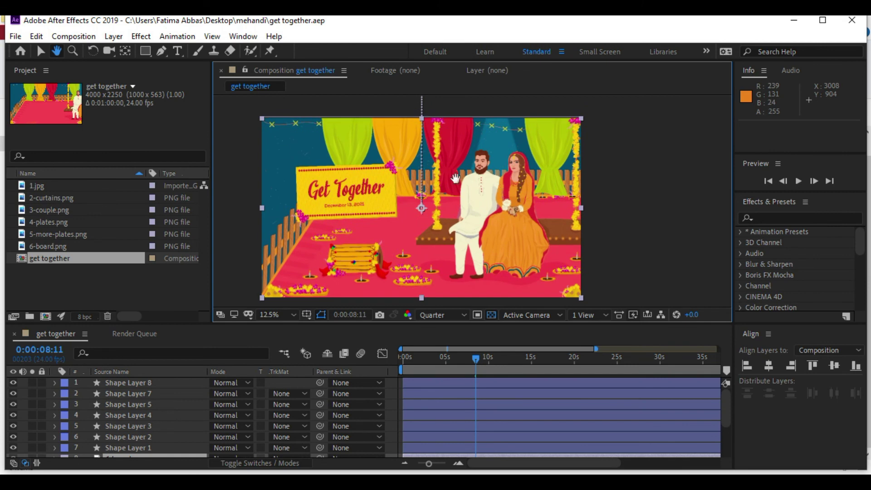
{"action": "left_click", "coordinate": [40, 51]}
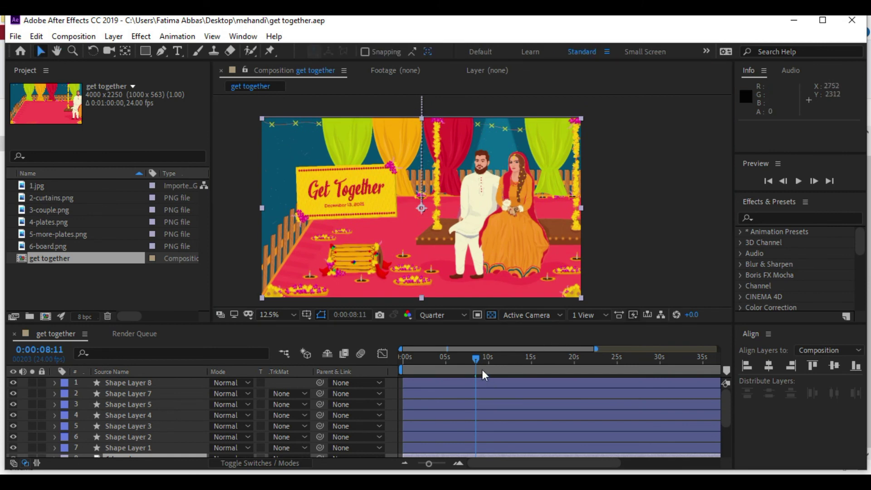
Scrub through the timeline to check the animated string lights, save the project, and review the animation again from the first frame.
{"action": "left_click_drag", "start_coordinate": [476, 360], "coordinate": [631, 361]}
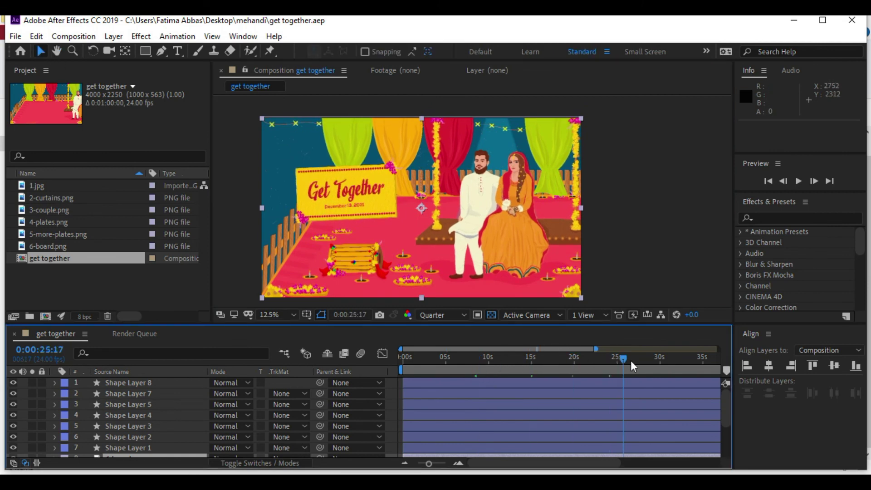
{"action": "key", "text": "ctrl+s"}
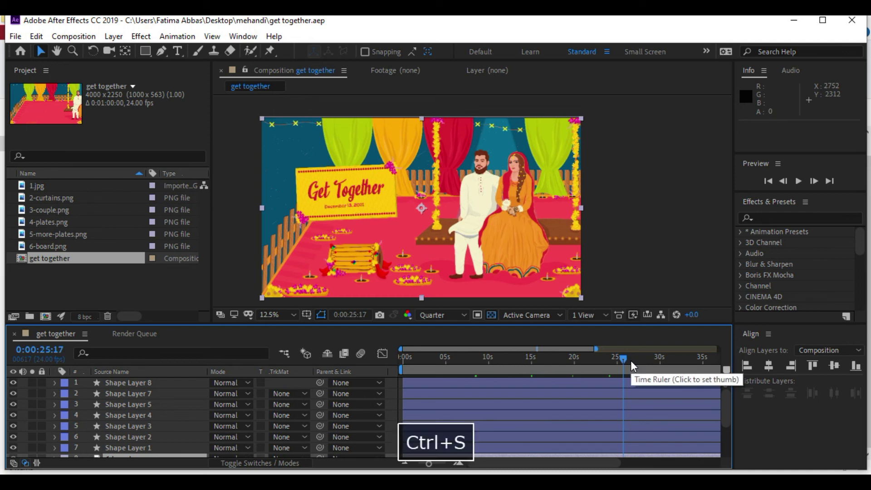
{"action": "key", "text": "Home"}
{"action": "left_click_drag", "start_coordinate": [419, 360], "coordinate": [534, 359]}
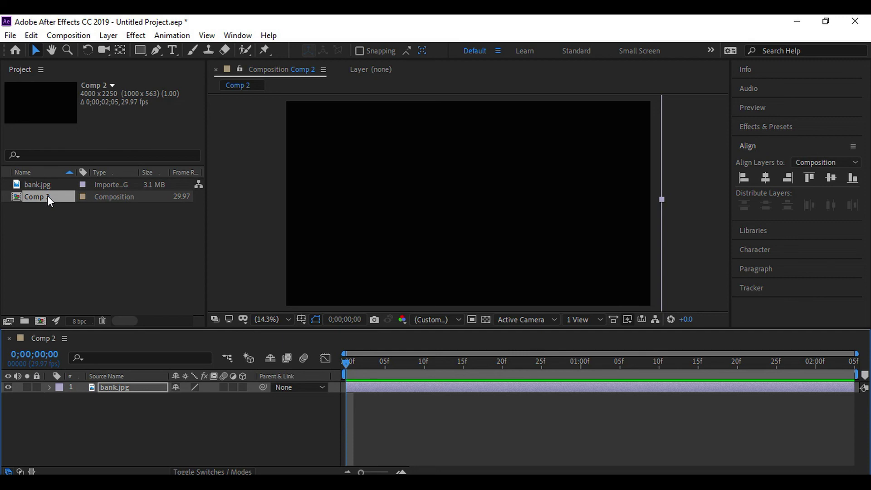
Add the Comp 2 composition to the render queue and start rendering it.
{"action": "left_click", "coordinate": [48, 195]}
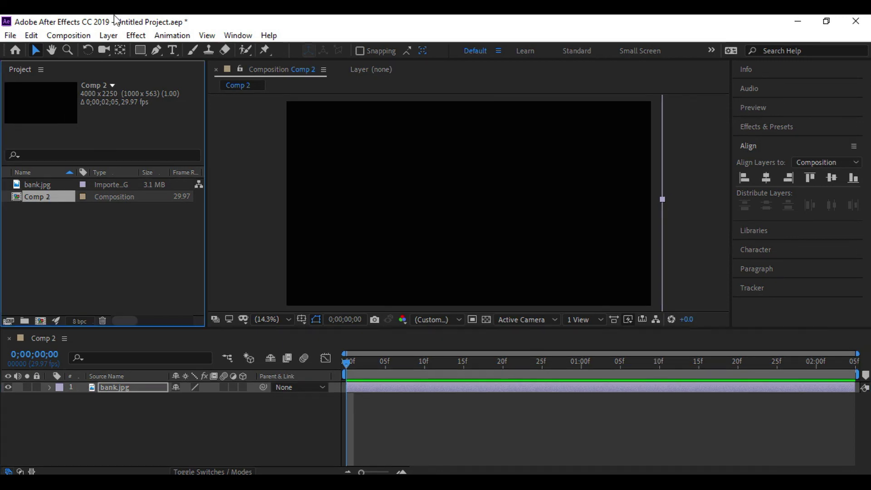
{"action": "left_click", "coordinate": [68, 35]}
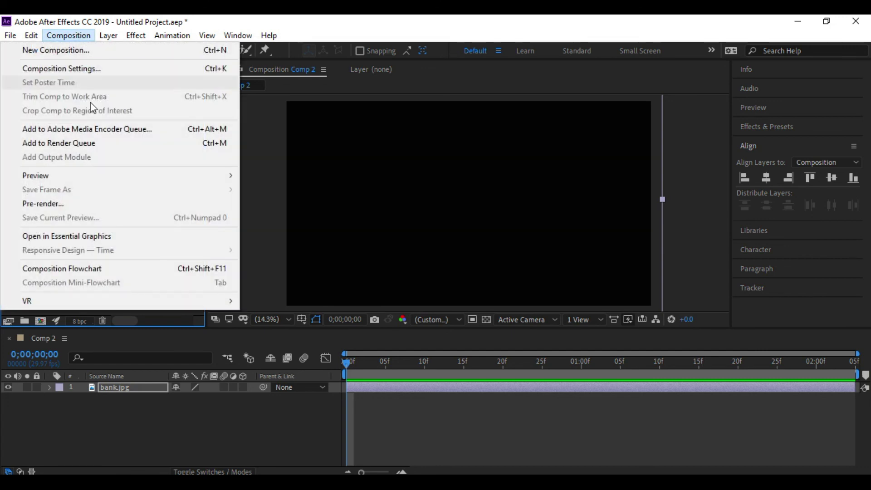
{"action": "left_click", "coordinate": [88, 143]}
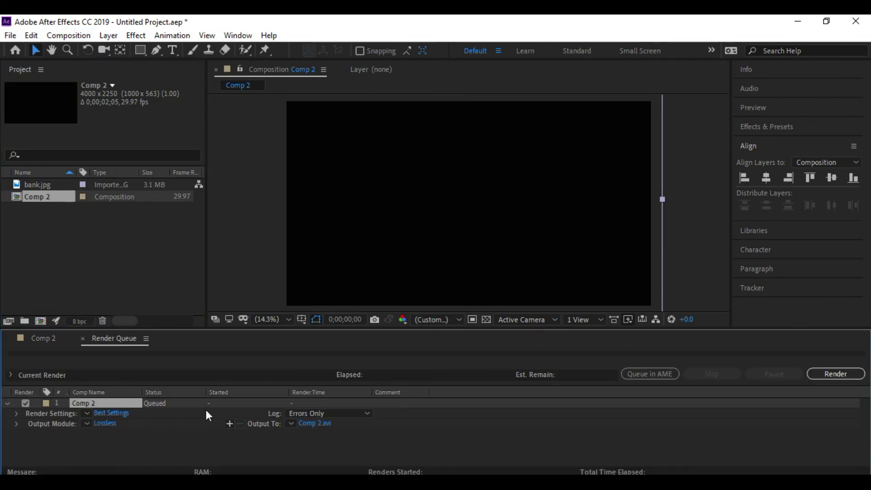
{"action": "left_click", "coordinate": [829, 374]}
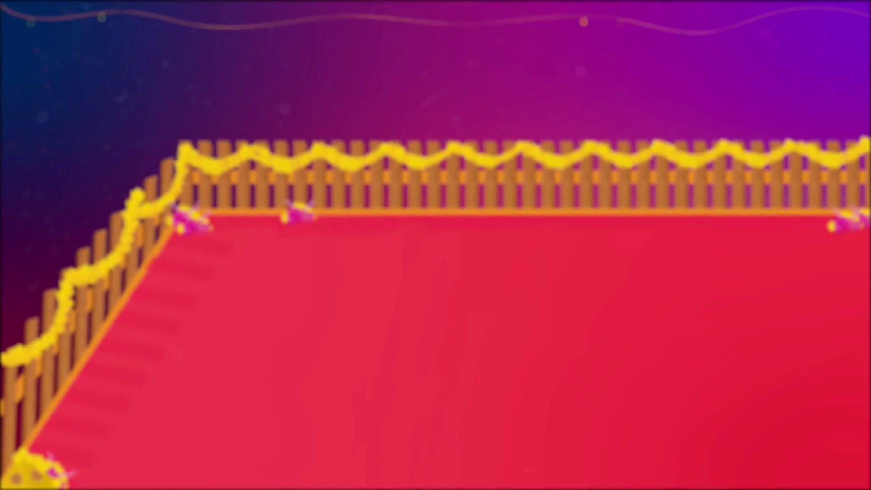